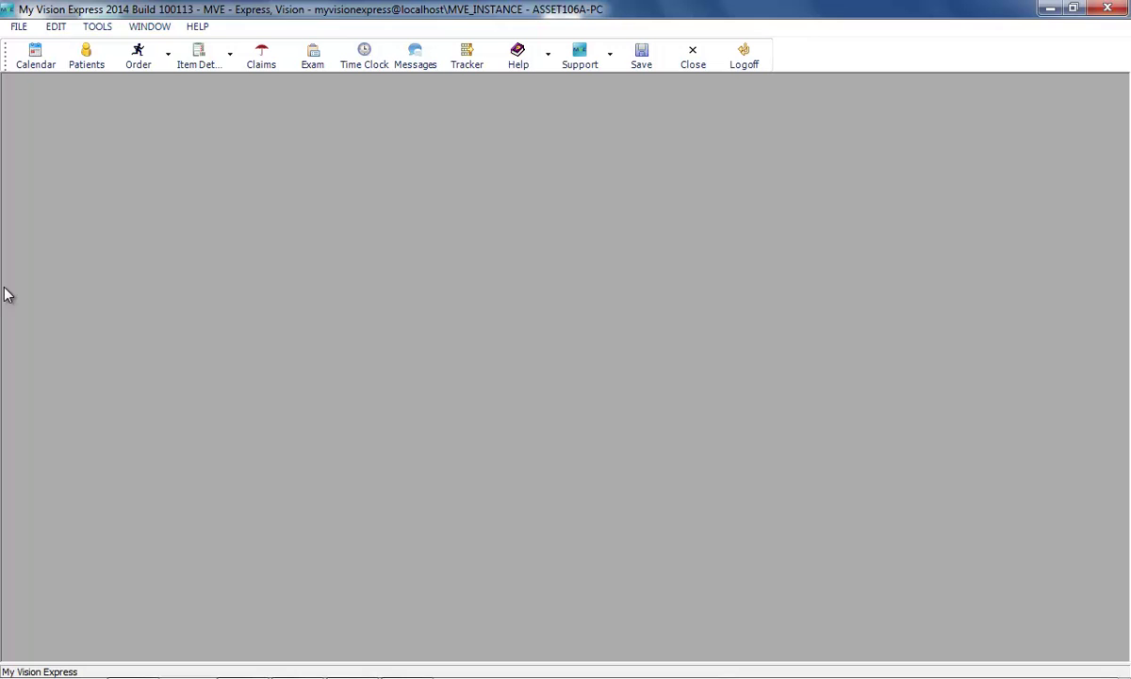
click(19, 27)
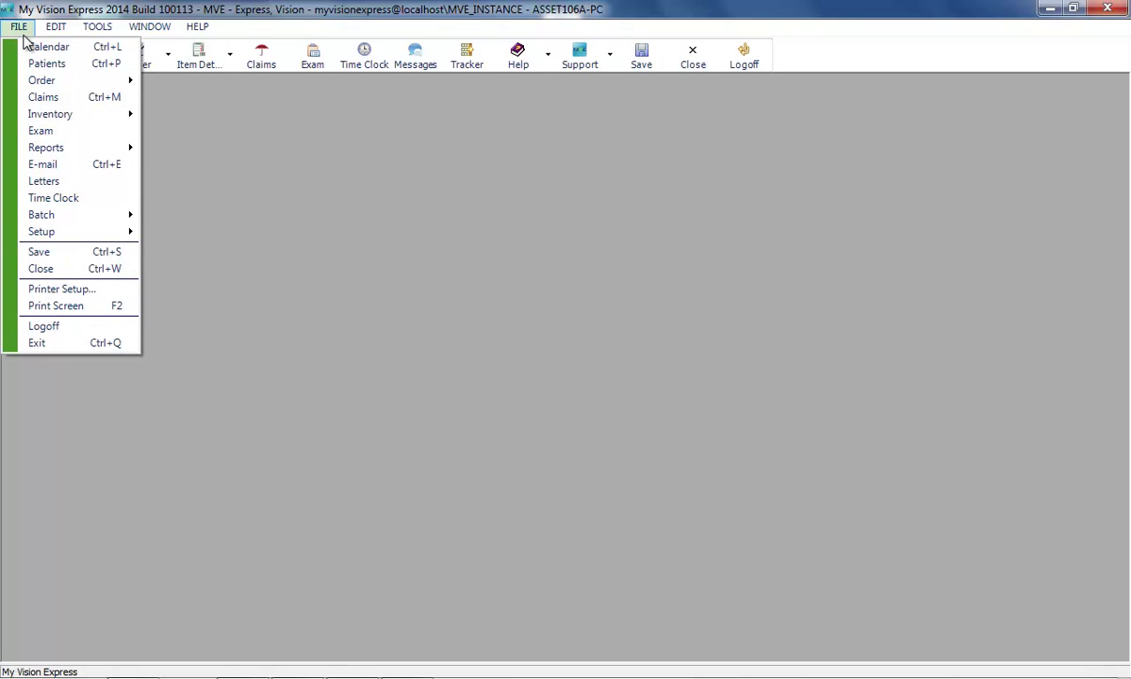
mouse_move(72, 237)
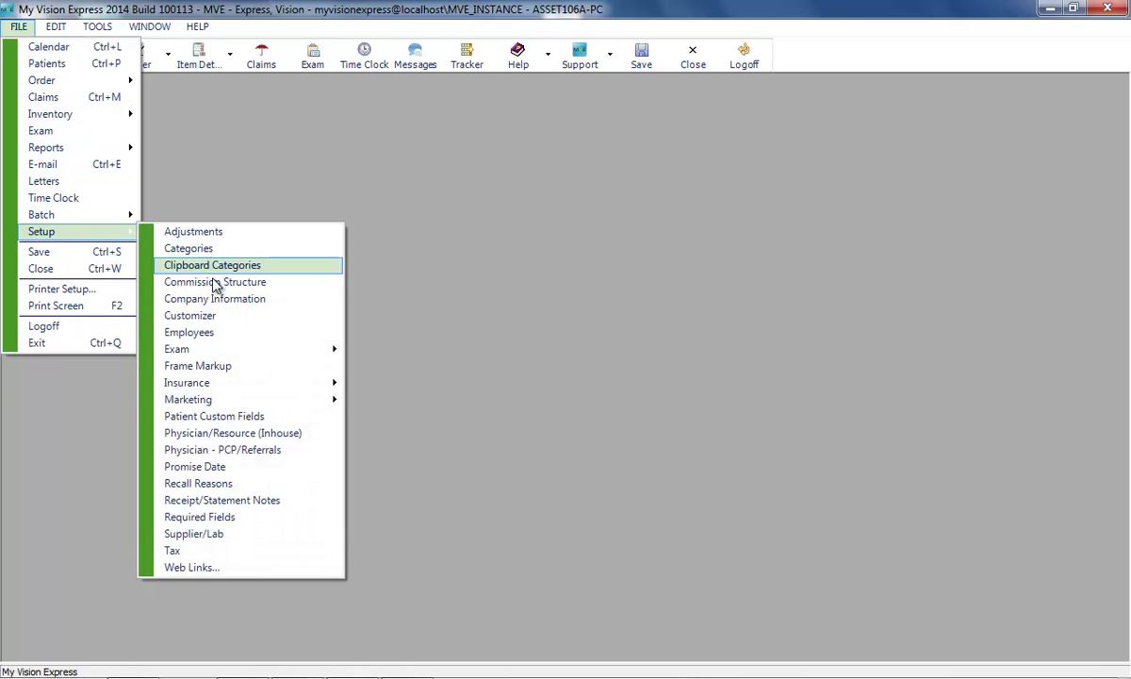
click(234, 299)
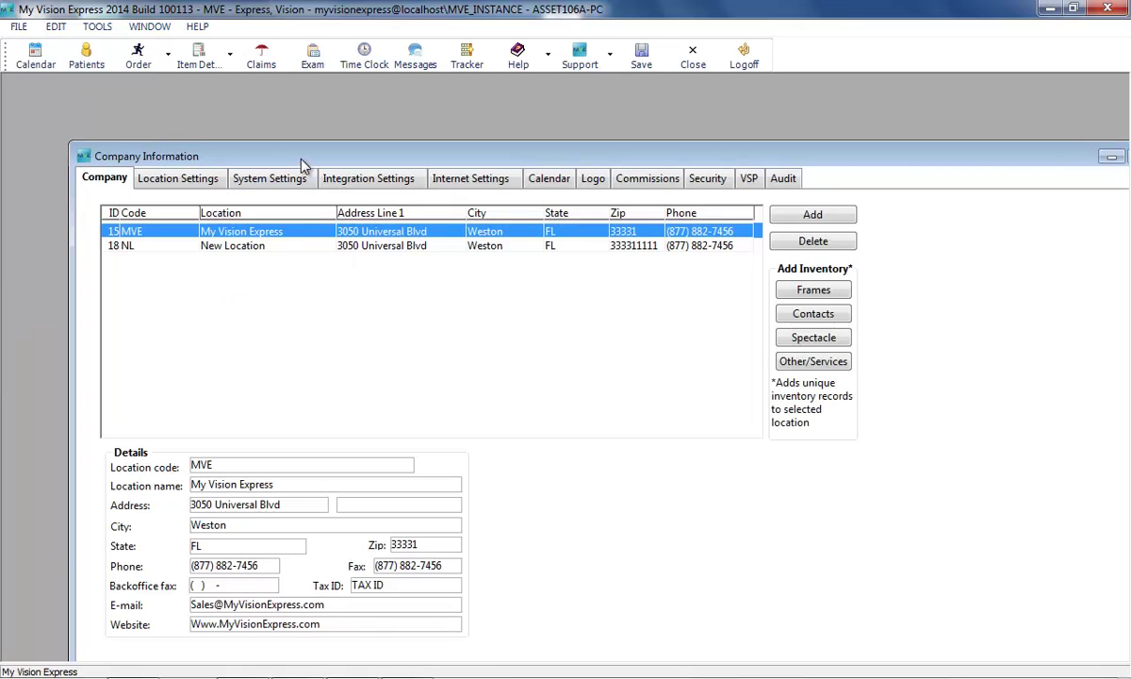
drag(282, 149, 278, 120)
double_click(278, 120)
click(265, 106)
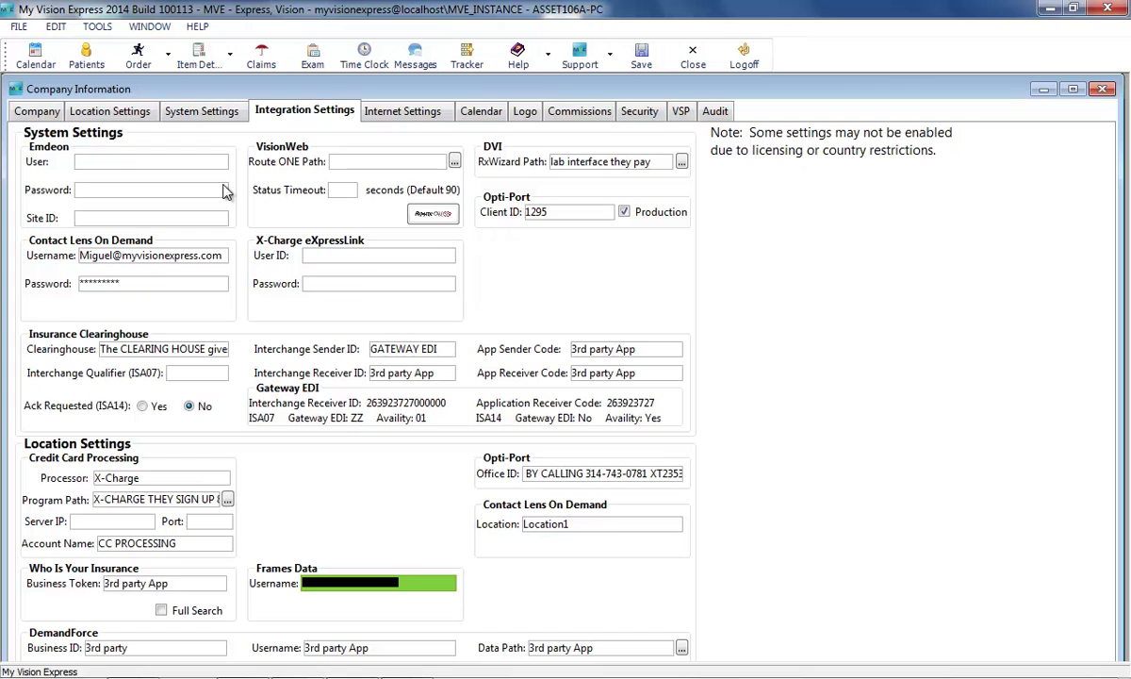
click(44, 113)
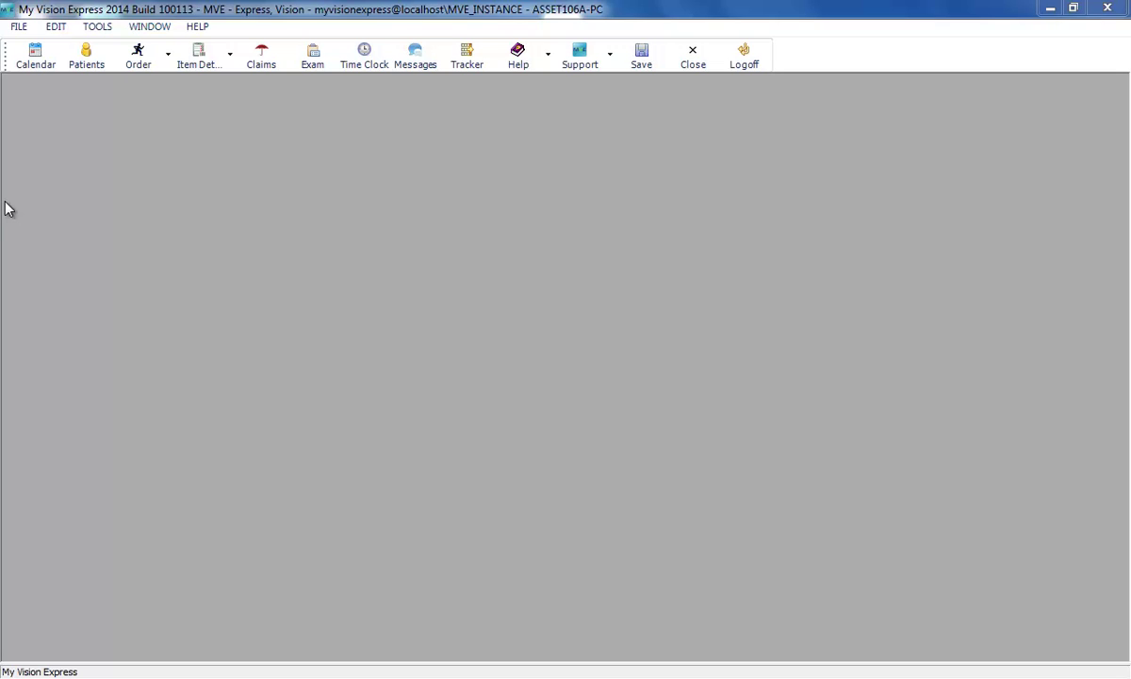
click(19, 26)
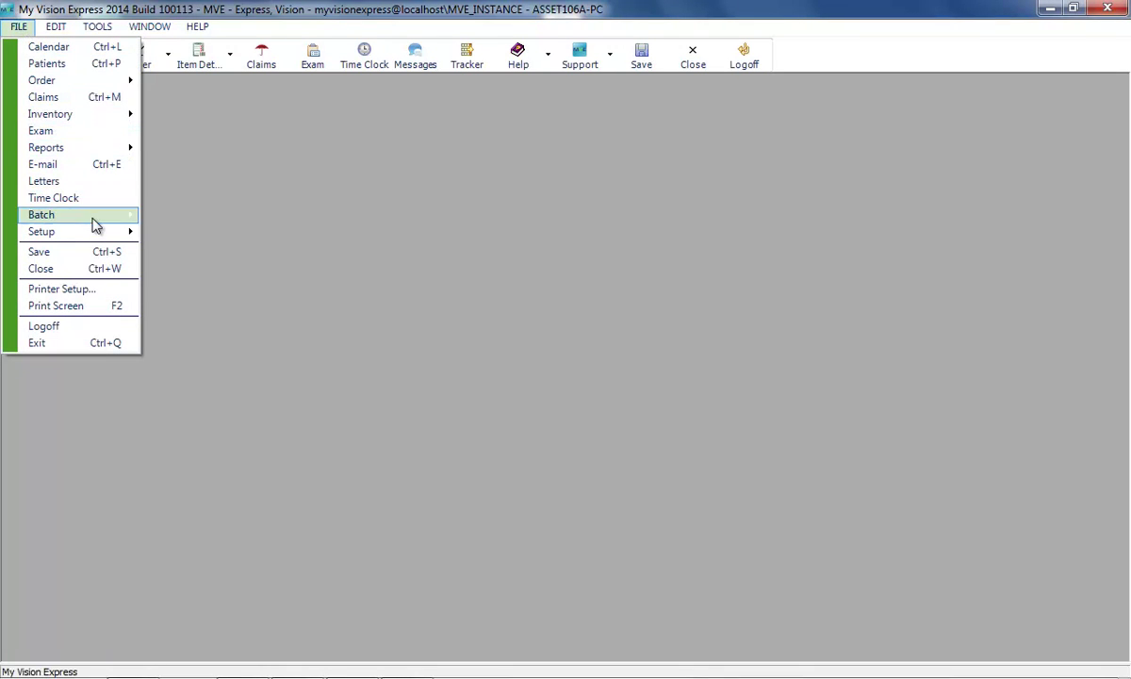
mouse_move(96, 232)
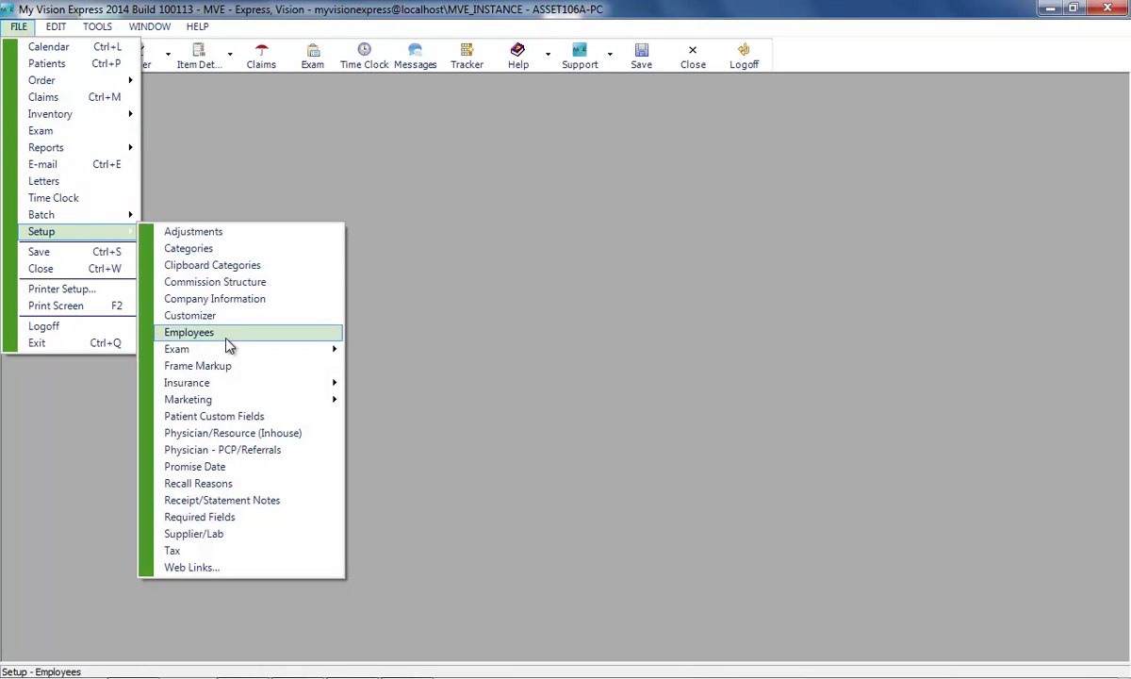
click(231, 367)
drag(255, 242, 227, 147)
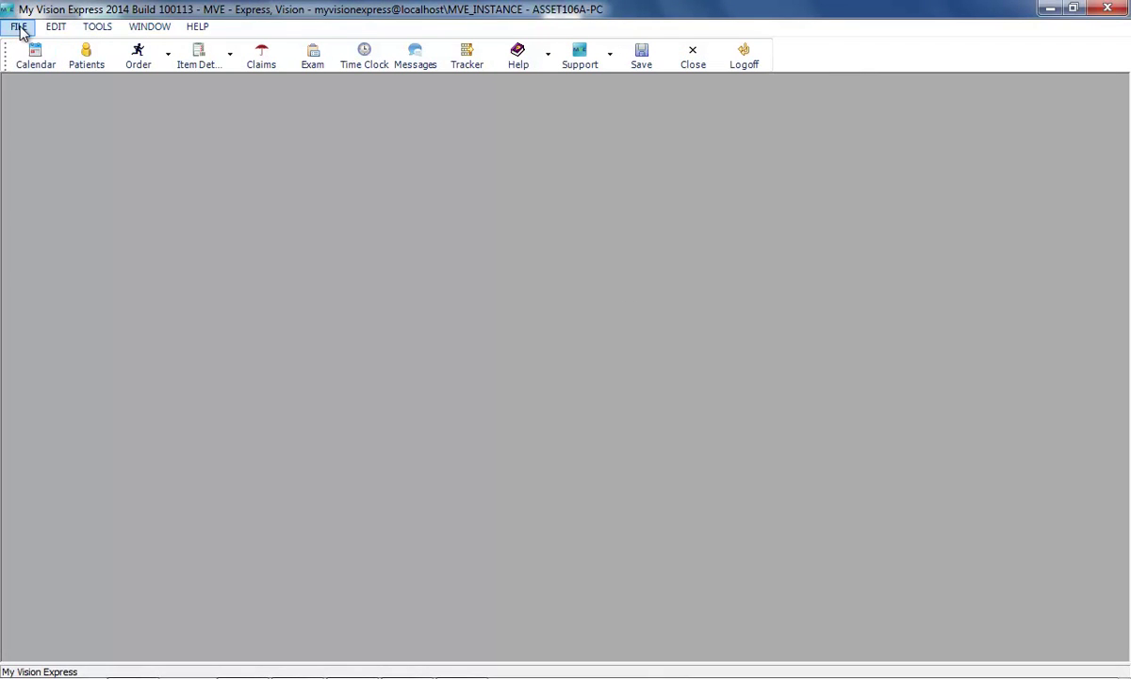
- Open FRAMES Data Import via File > Inventory > Transactions, maximize it, and load the 1915 manufacturers
click(19, 27)
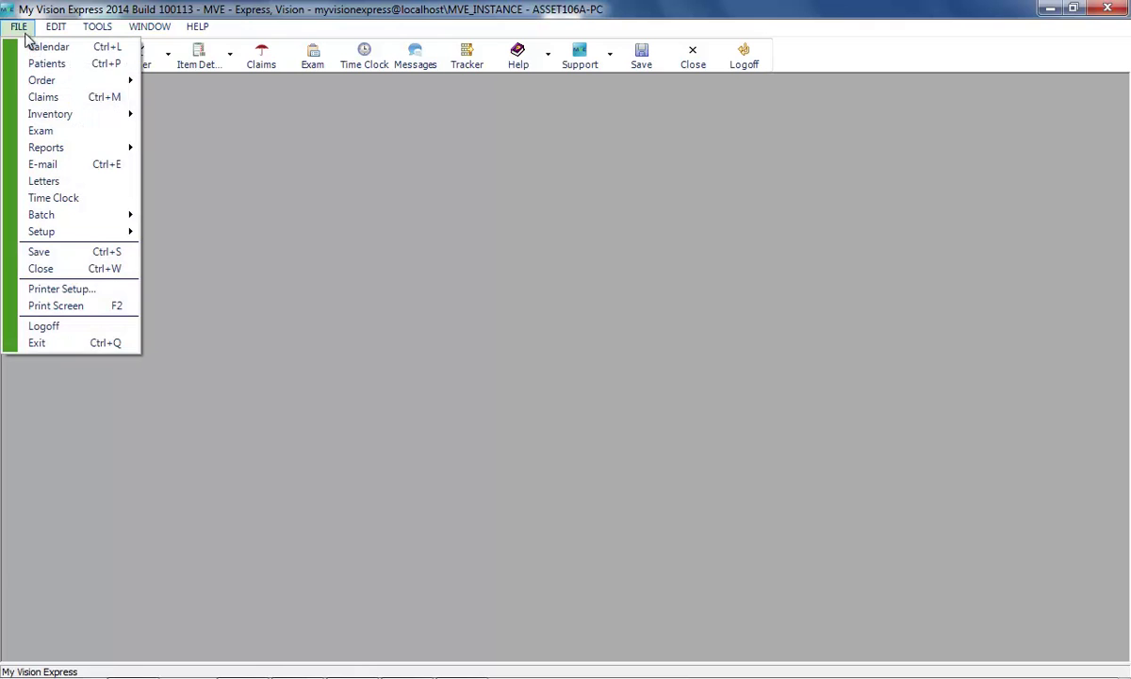
mouse_move(109, 117)
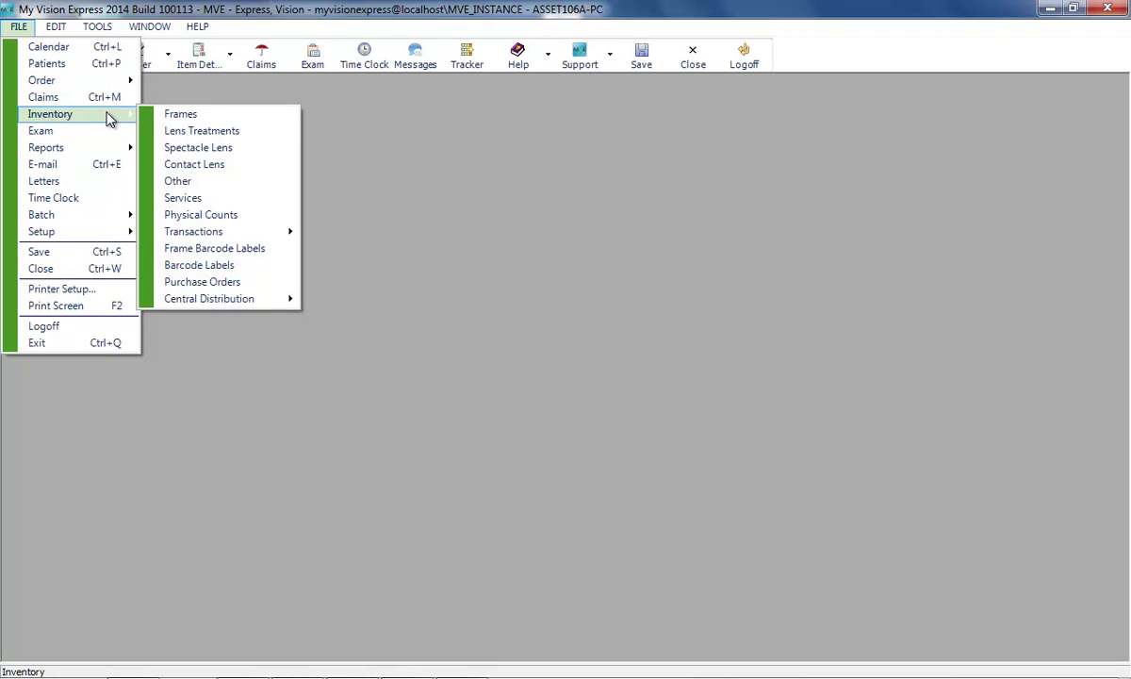
mouse_move(292, 239)
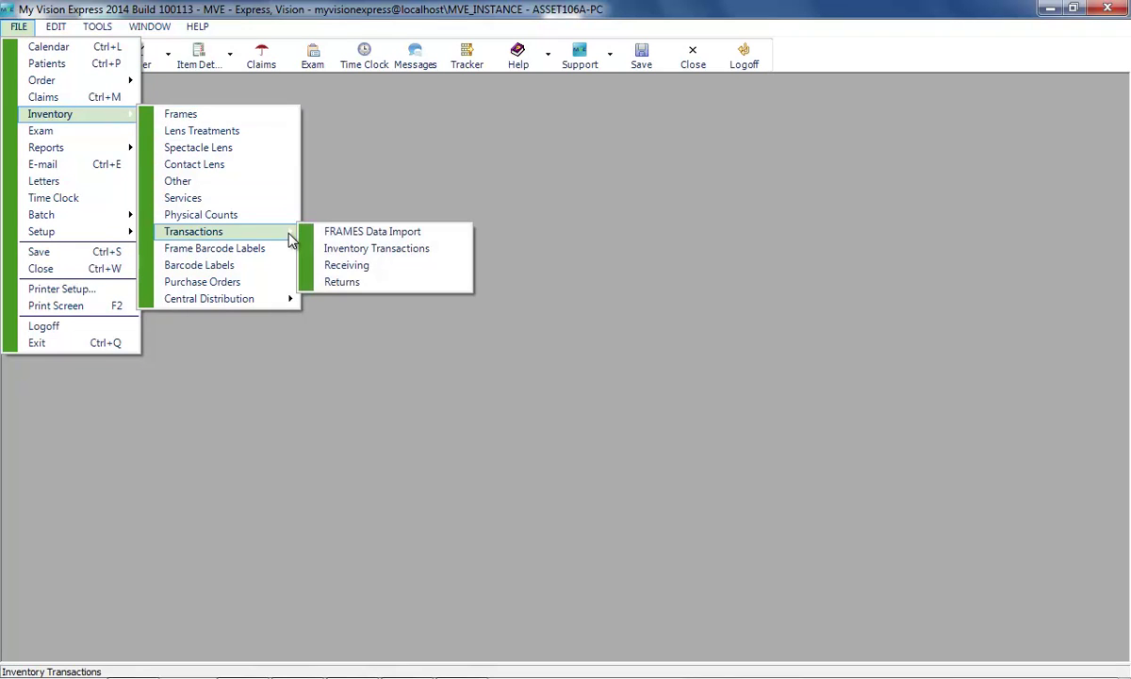
click(332, 235)
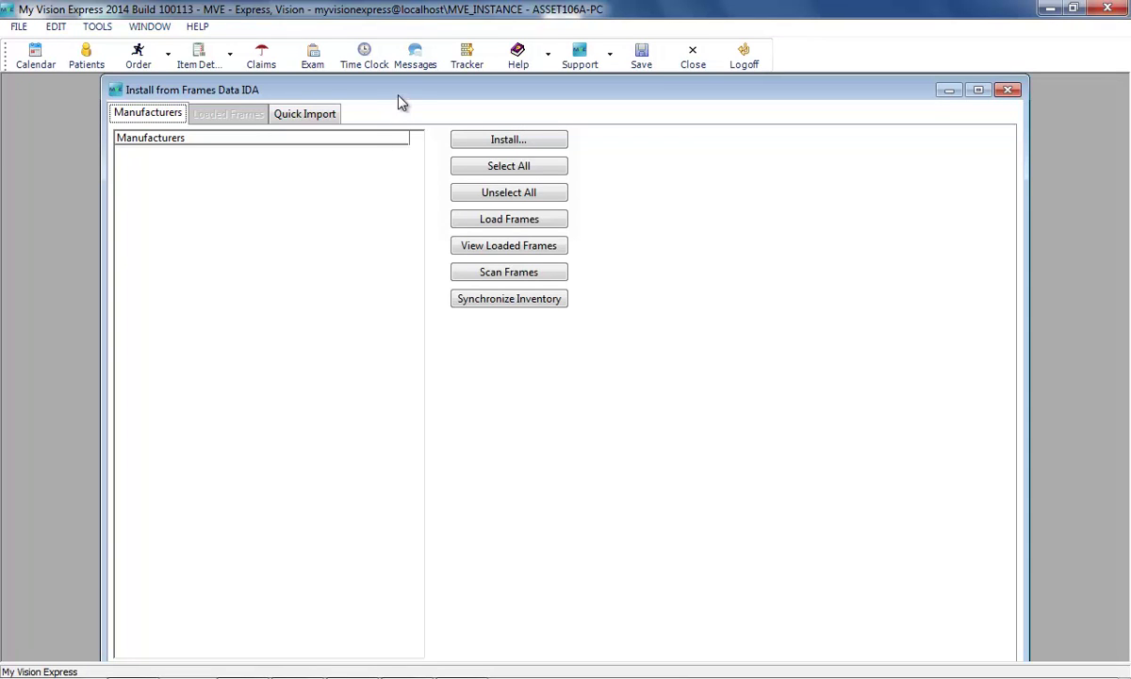
double_click(374, 89)
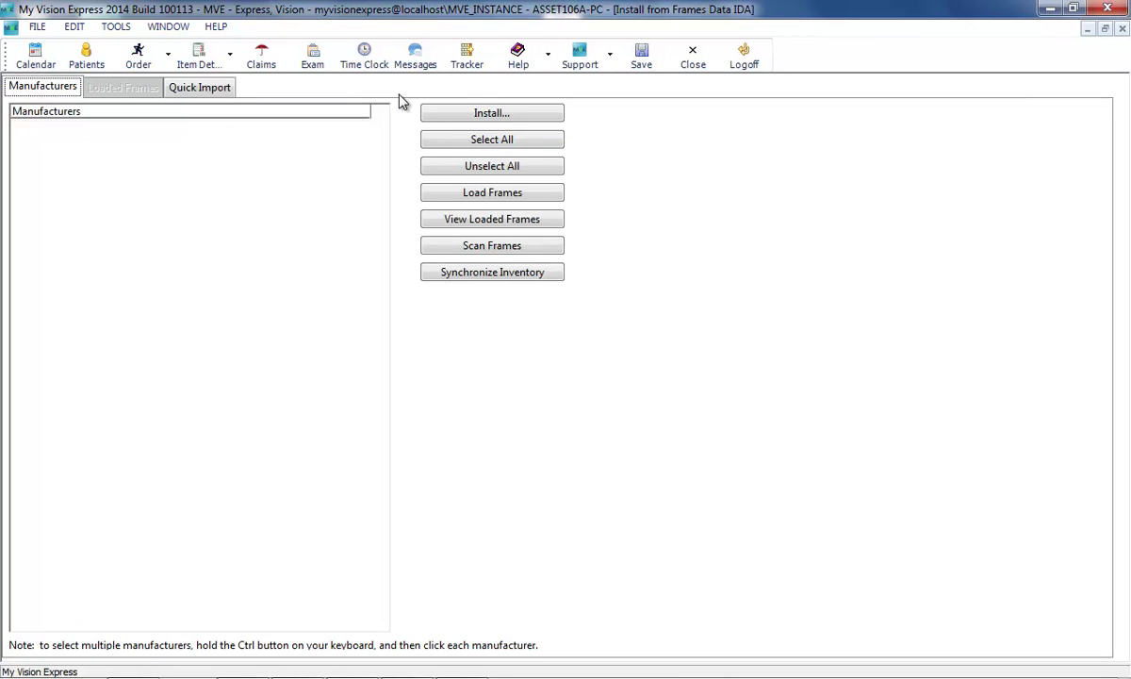
click(474, 113)
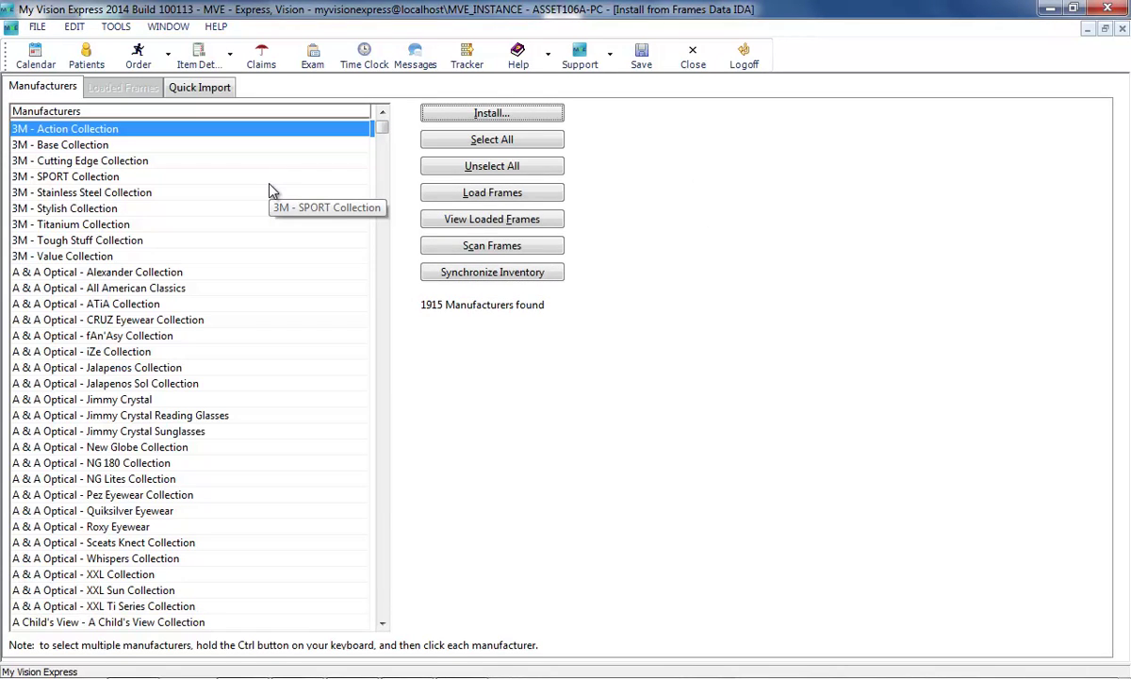
- Add the 3M SPORT and Stainless Steel collections and load their frames, clearing old records
ctrl+click(269, 184)
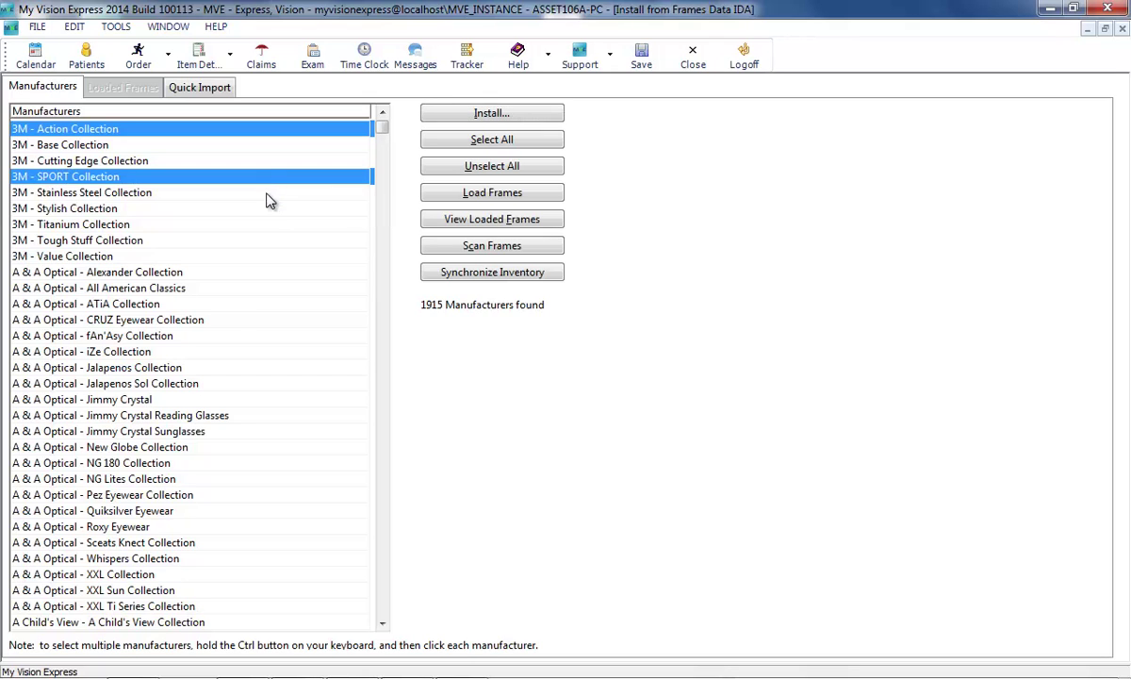
ctrl+click(274, 194)
click(429, 189)
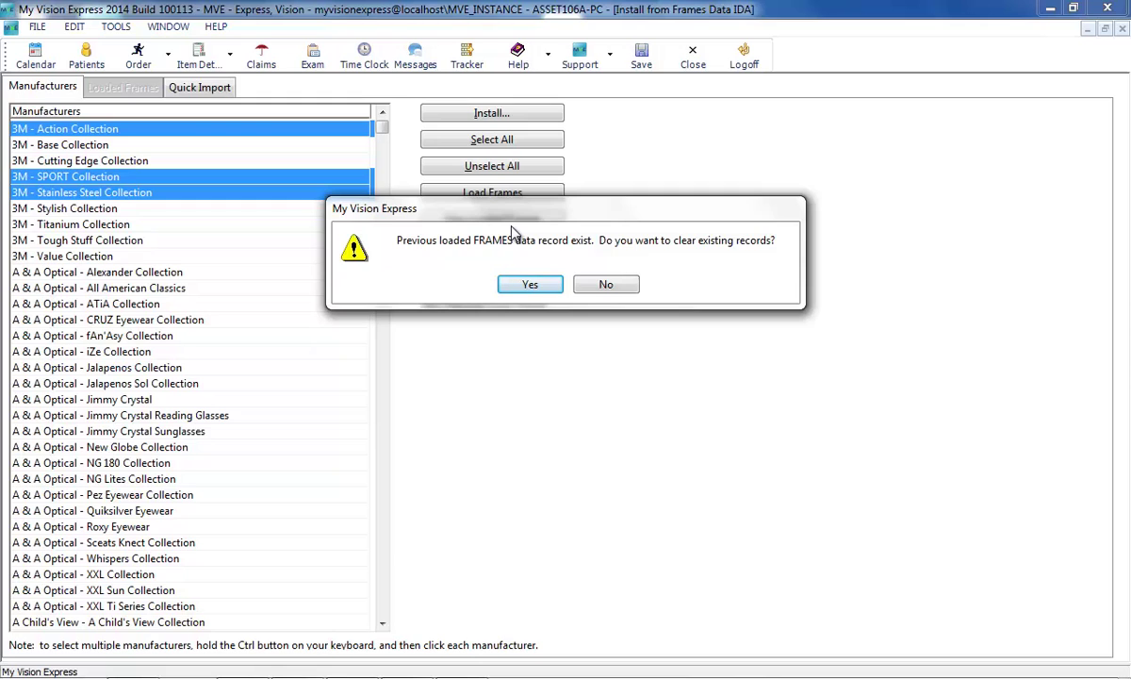
click(530, 283)
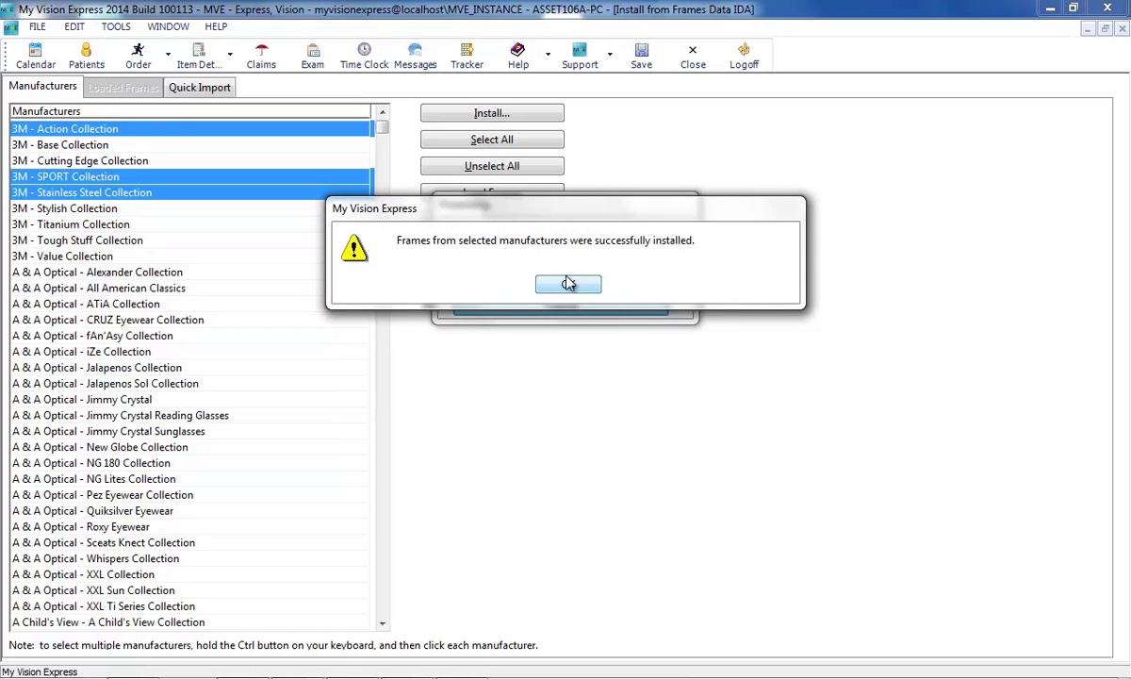
click(569, 284)
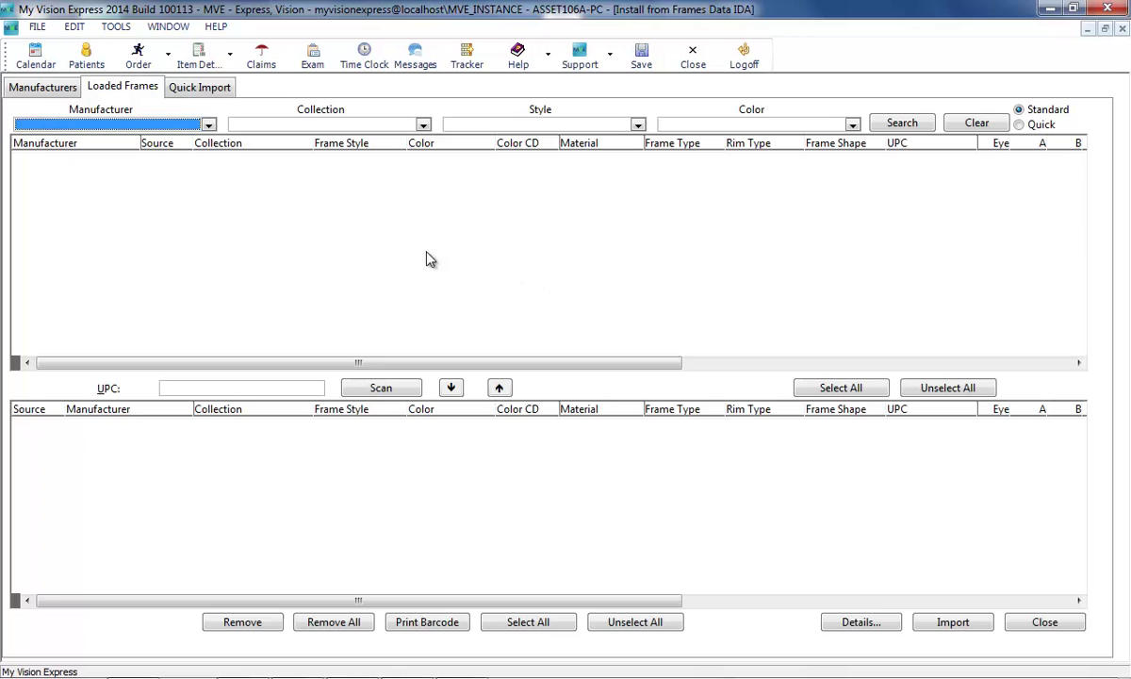
- Search the loaded frames for manufacturer 3M, Action Collection
click(208, 125)
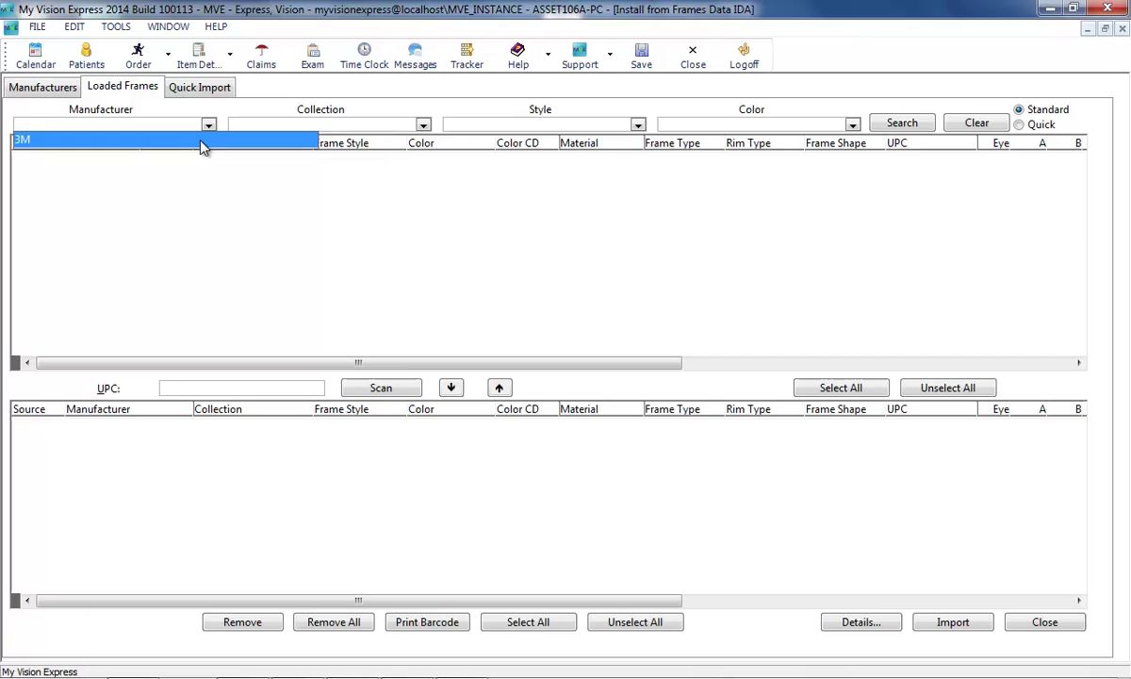
click(202, 142)
click(423, 127)
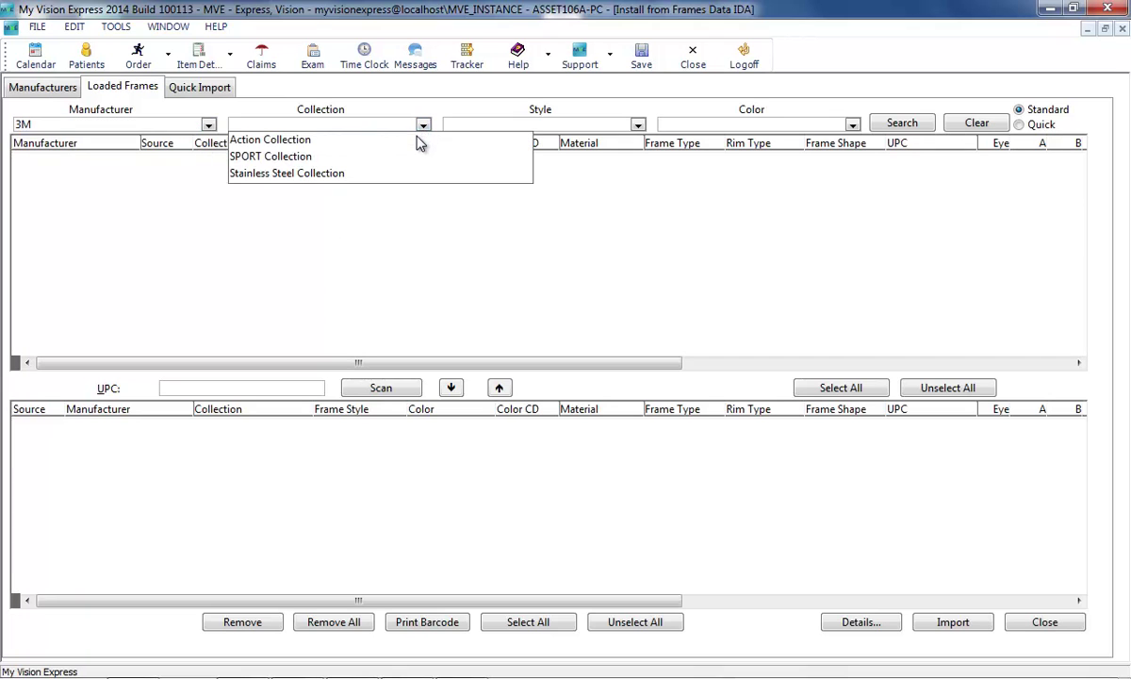
click(422, 140)
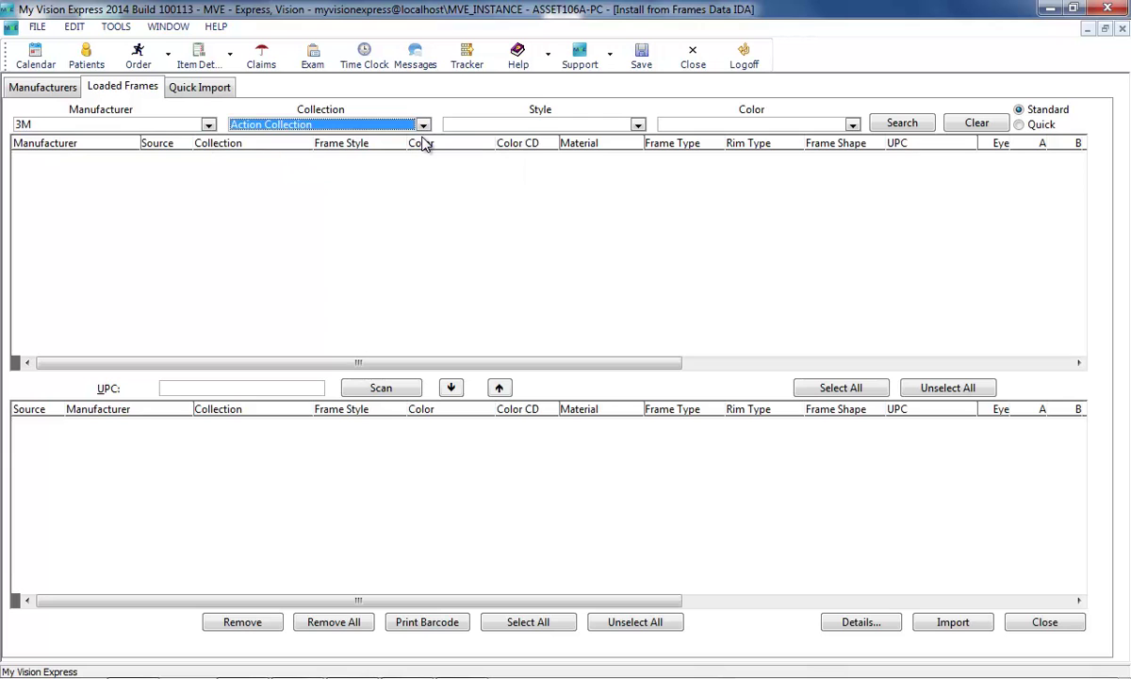
click(902, 123)
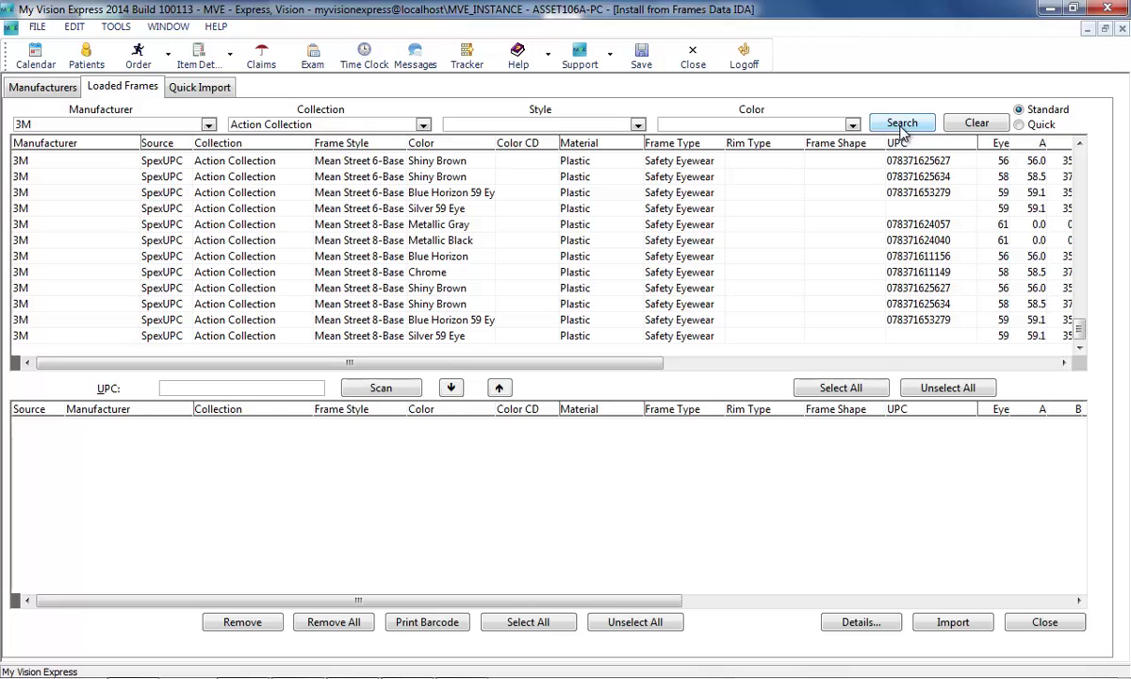
- Move the Shiny Brown, Blue Horizon 59 Eye and Metallic Black 8-Base frames to the import list and show their prices
click(726, 161)
ctrl+click(682, 198)
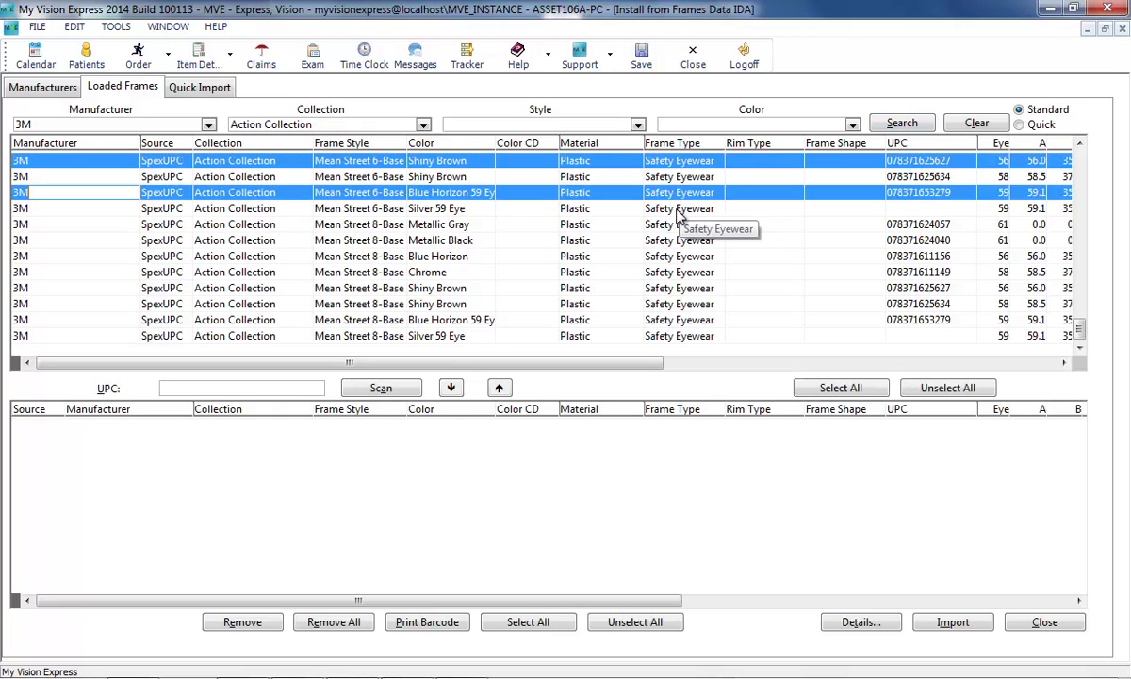
ctrl+click(660, 242)
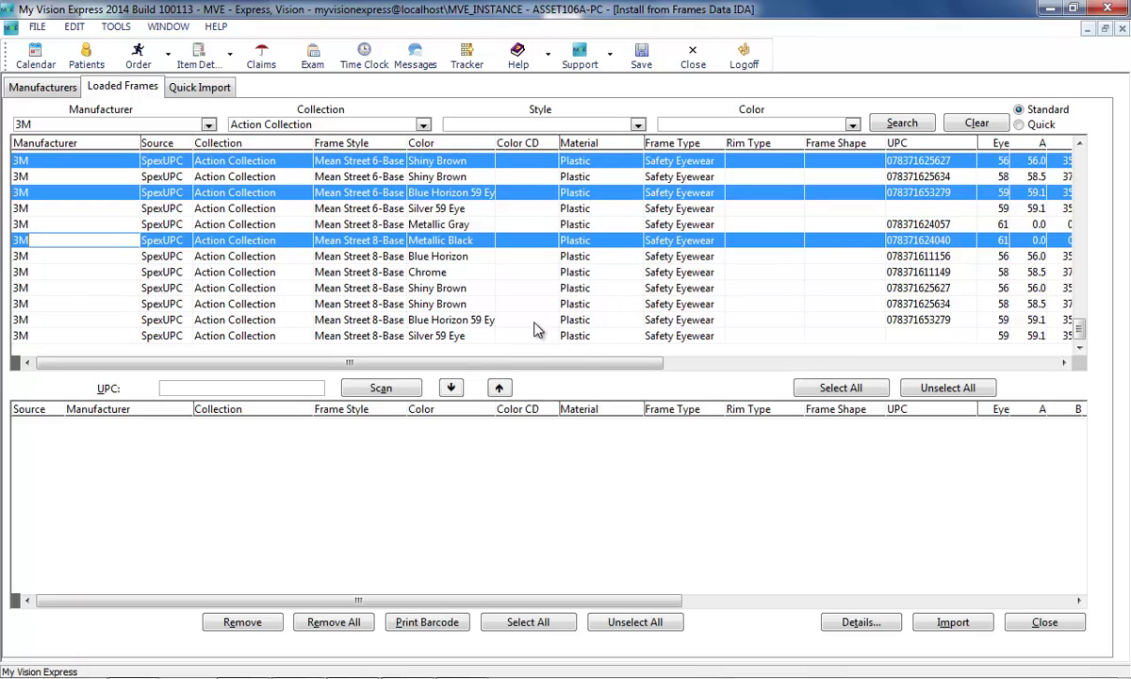
click(451, 389)
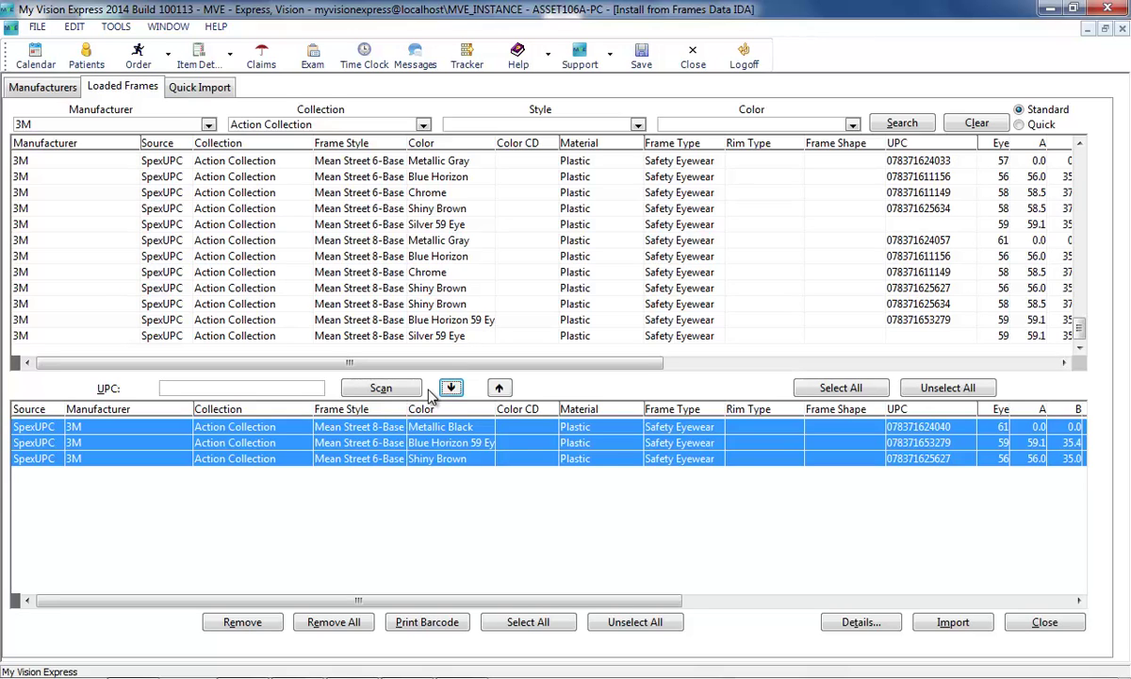
click(908, 601)
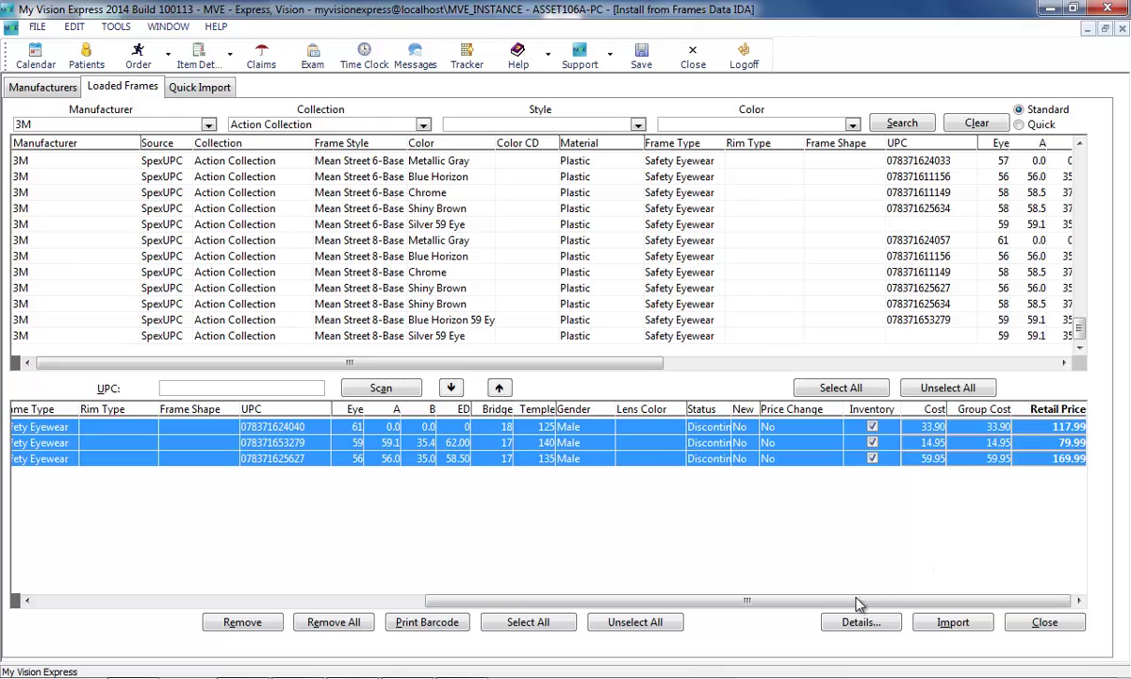
- Review the Inventory Details without changes, then import the three frames without printing barcodes
click(853, 622)
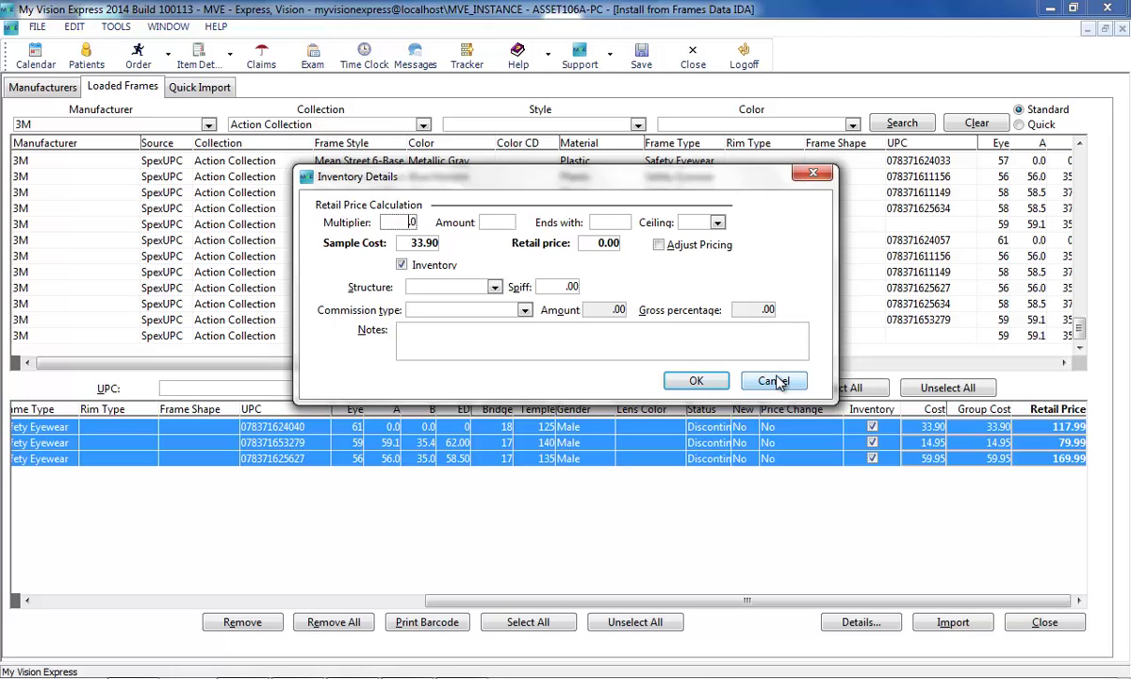
click(775, 381)
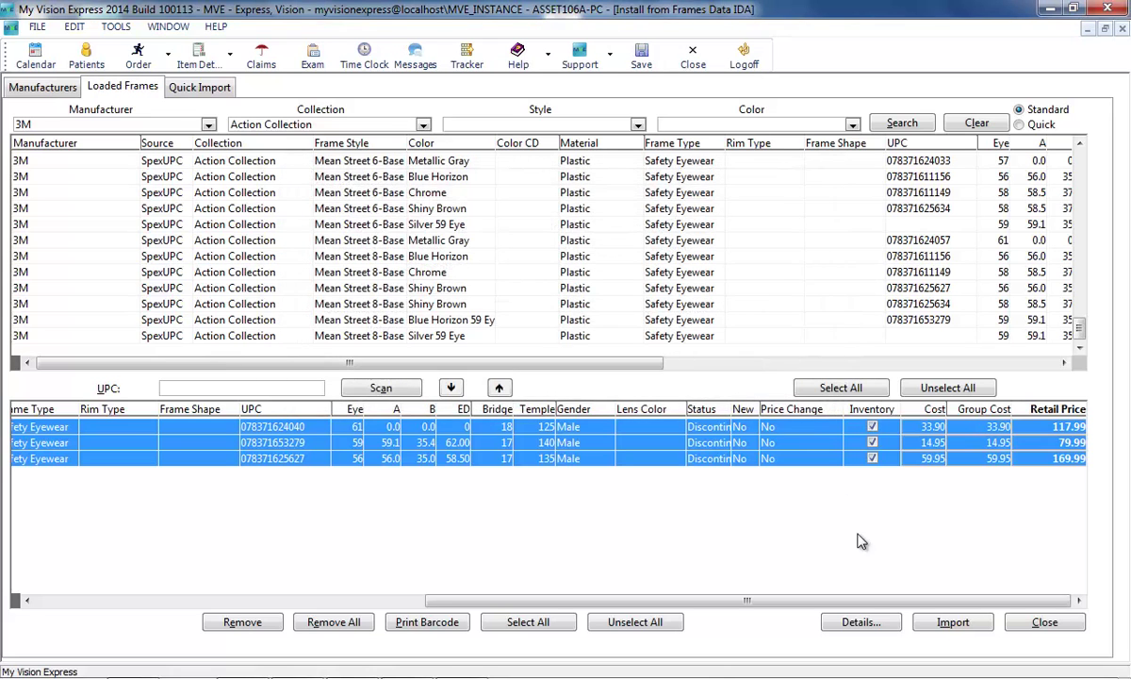
click(935, 622)
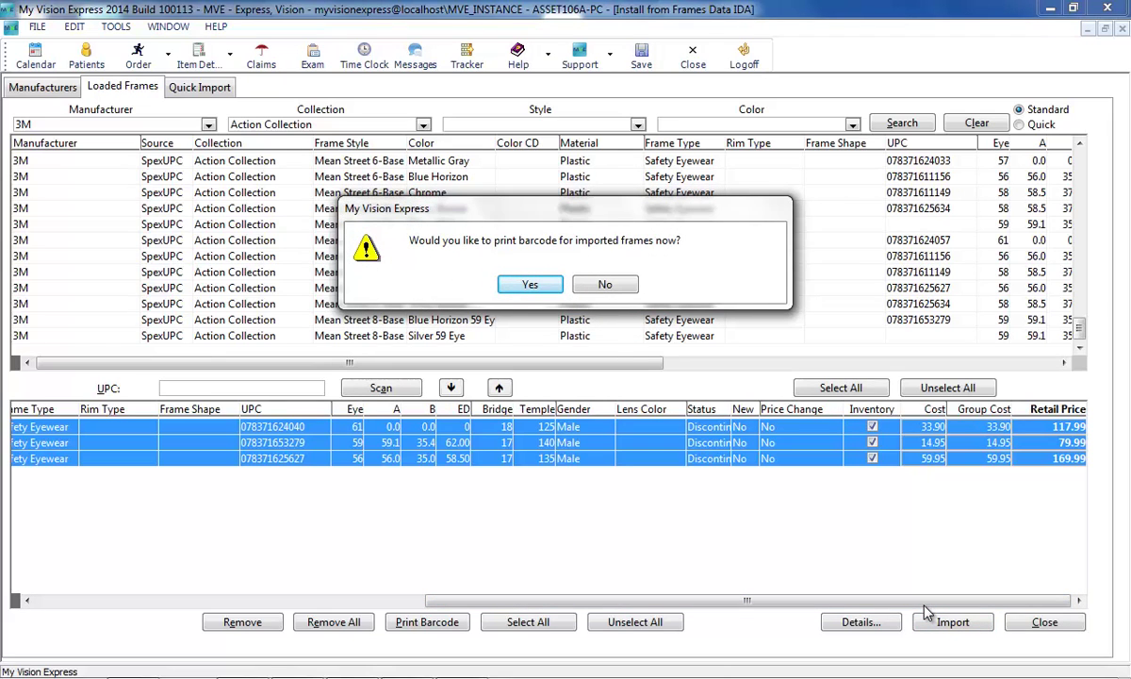
click(608, 290)
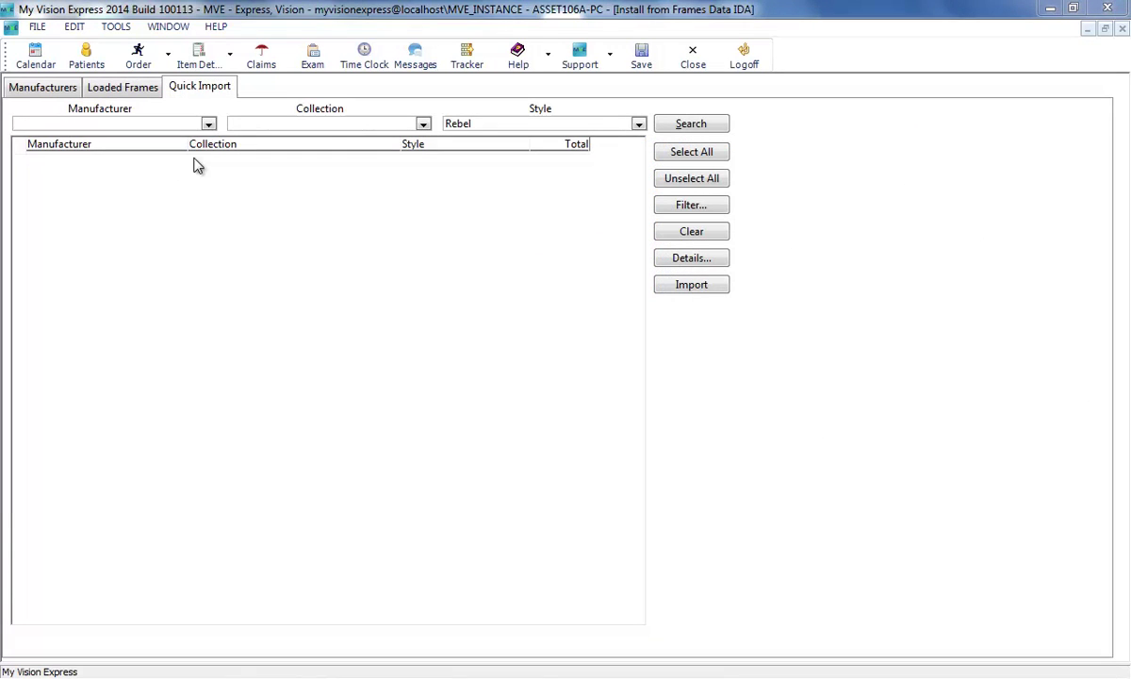
- Search 3M, Stainless Steel Collection, style Attitude 3, and check its four frames in Details
click(209, 123)
click(208, 140)
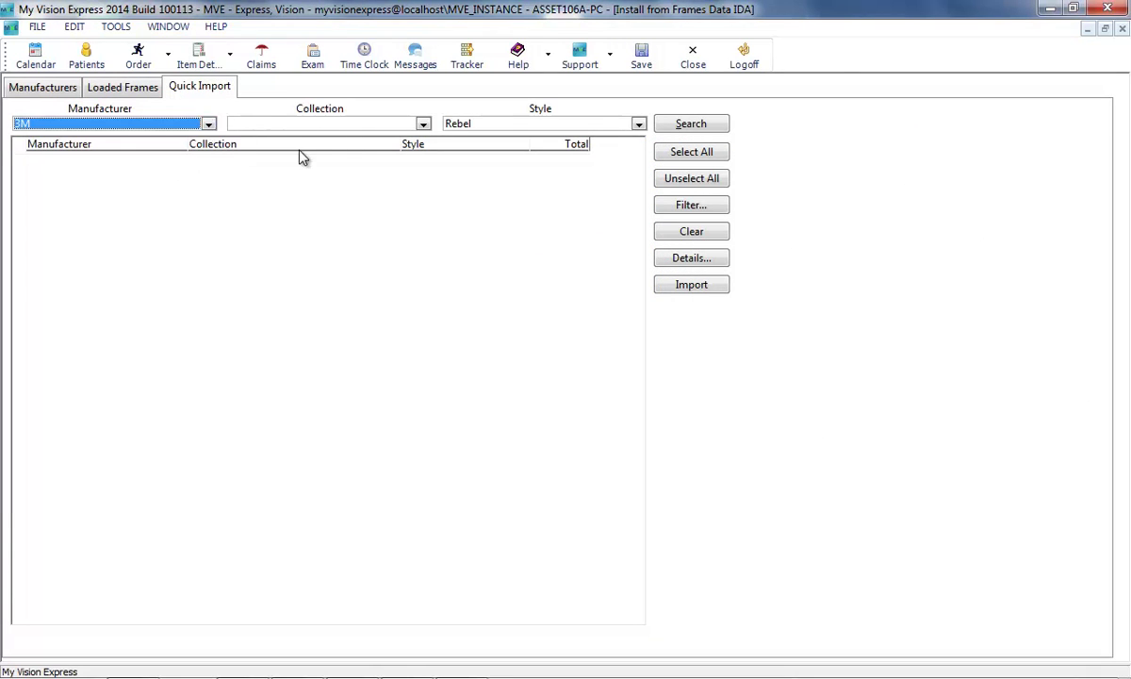
click(423, 127)
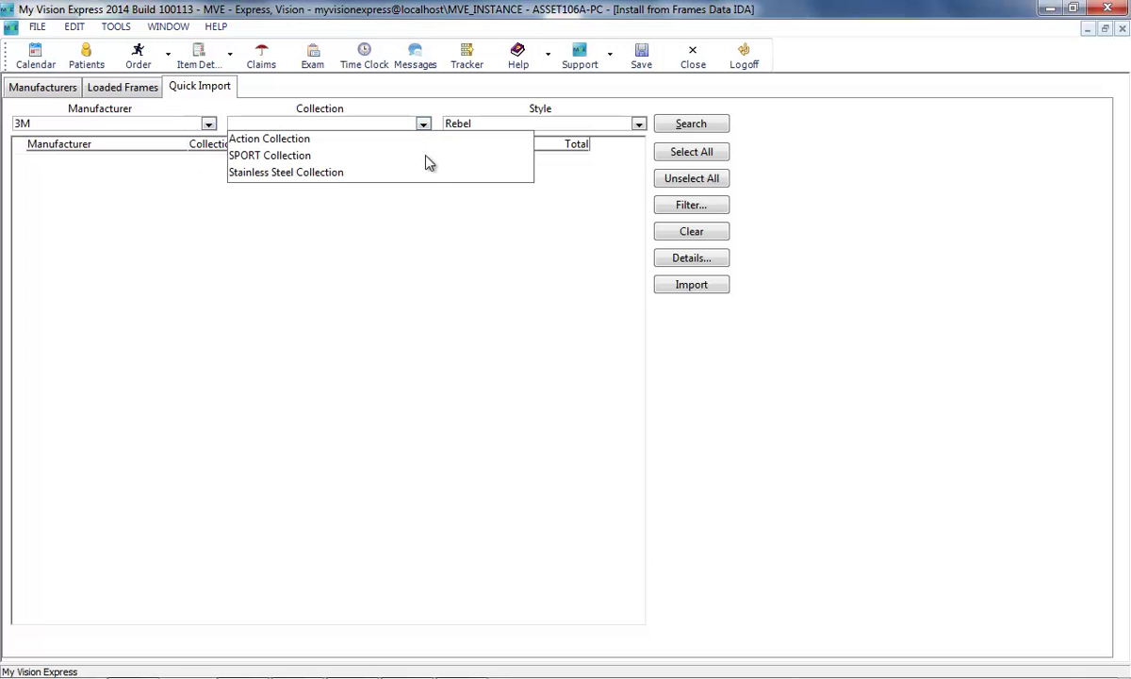
click(427, 172)
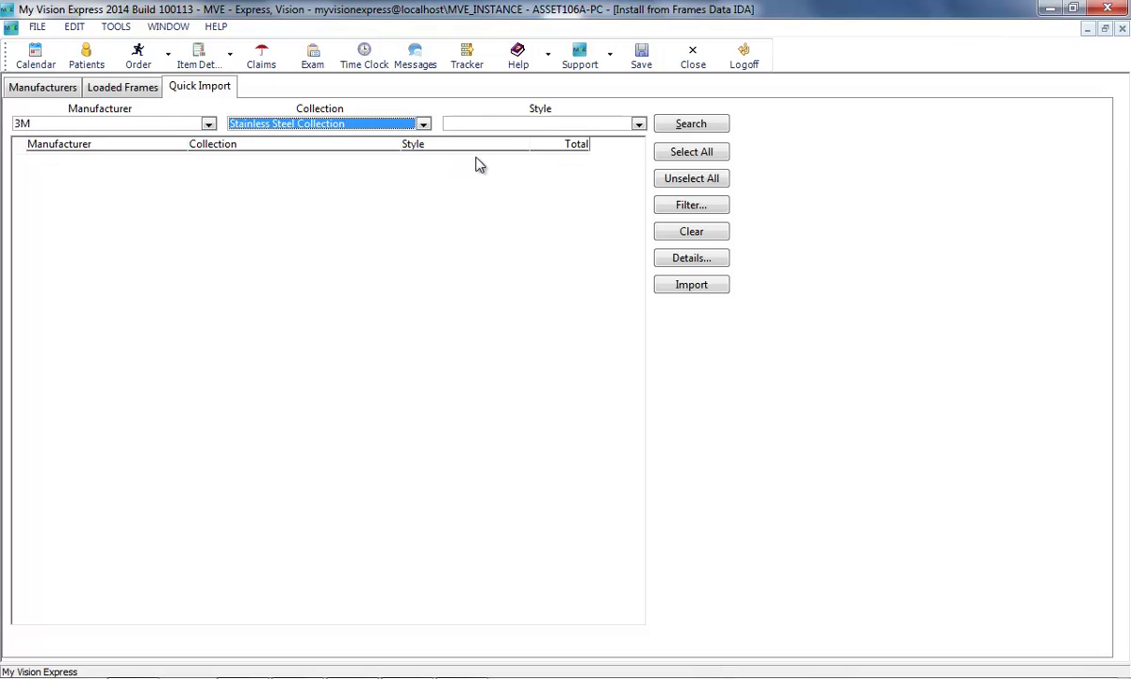
click(533, 129)
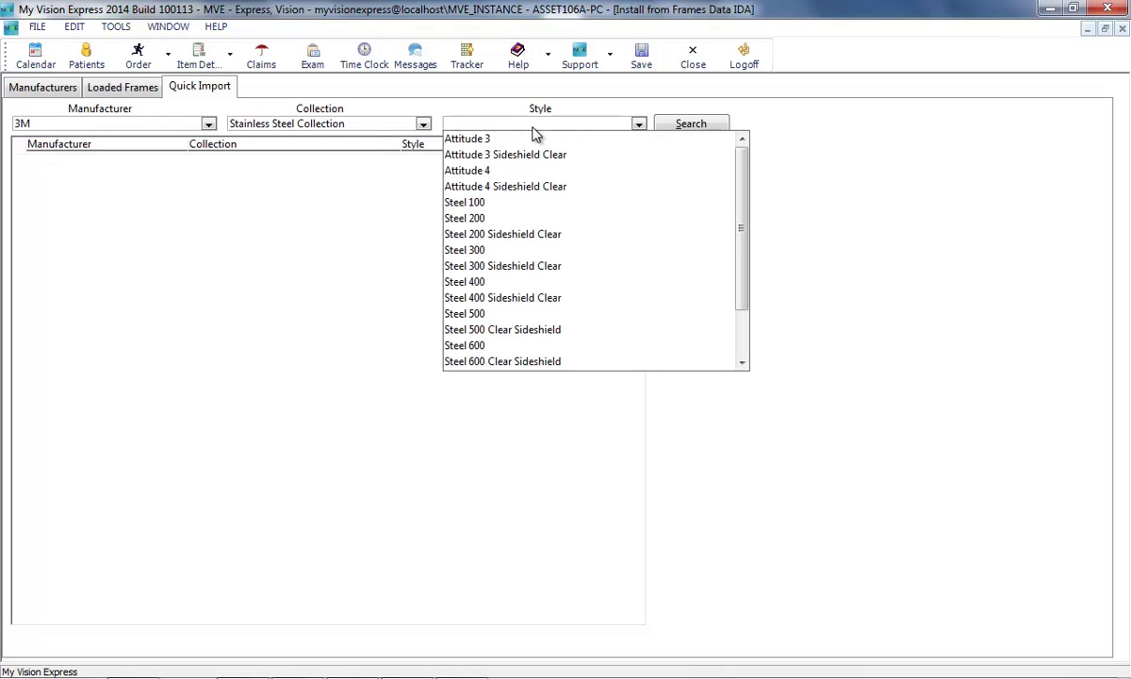
click(534, 138)
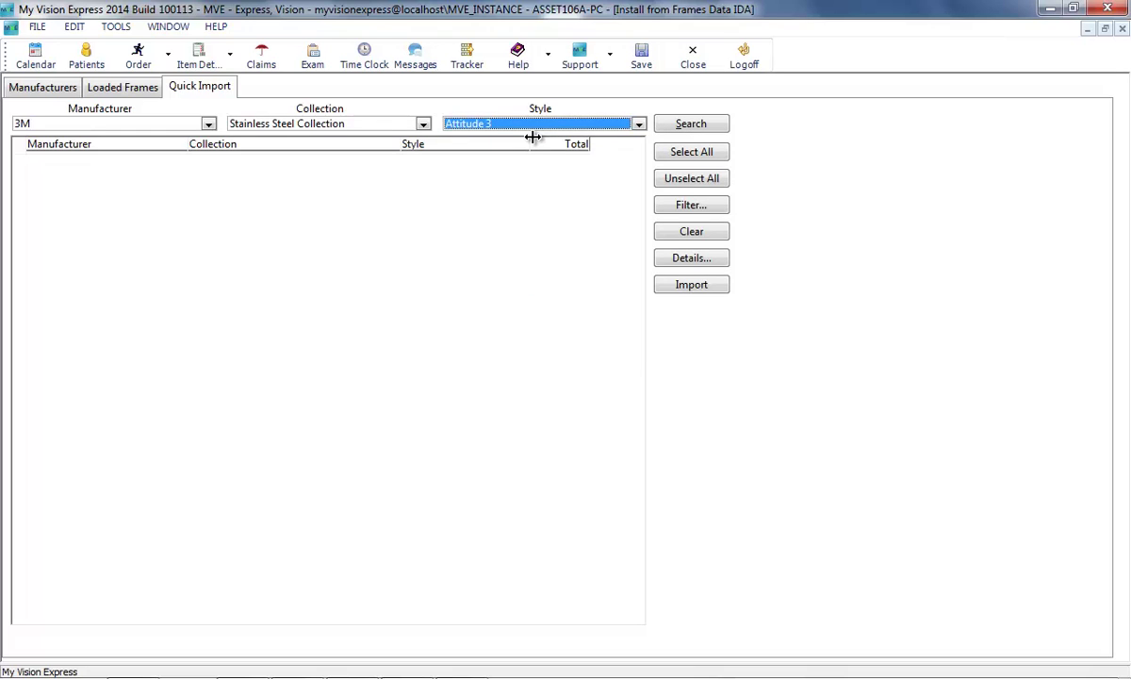
click(693, 126)
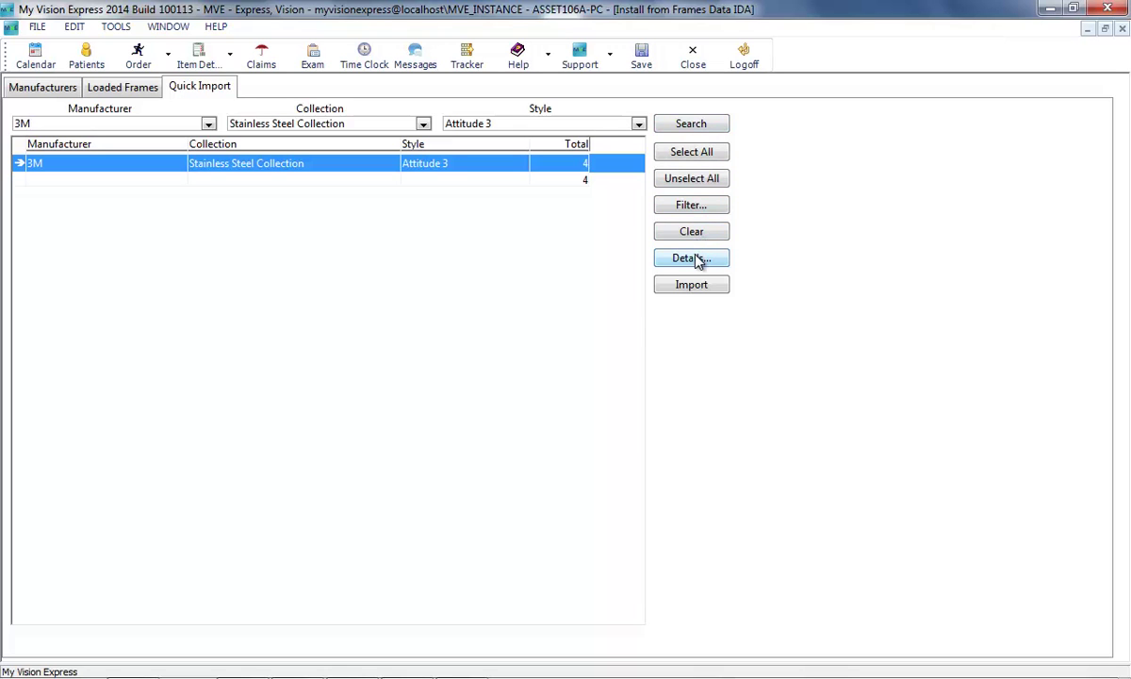
click(695, 259)
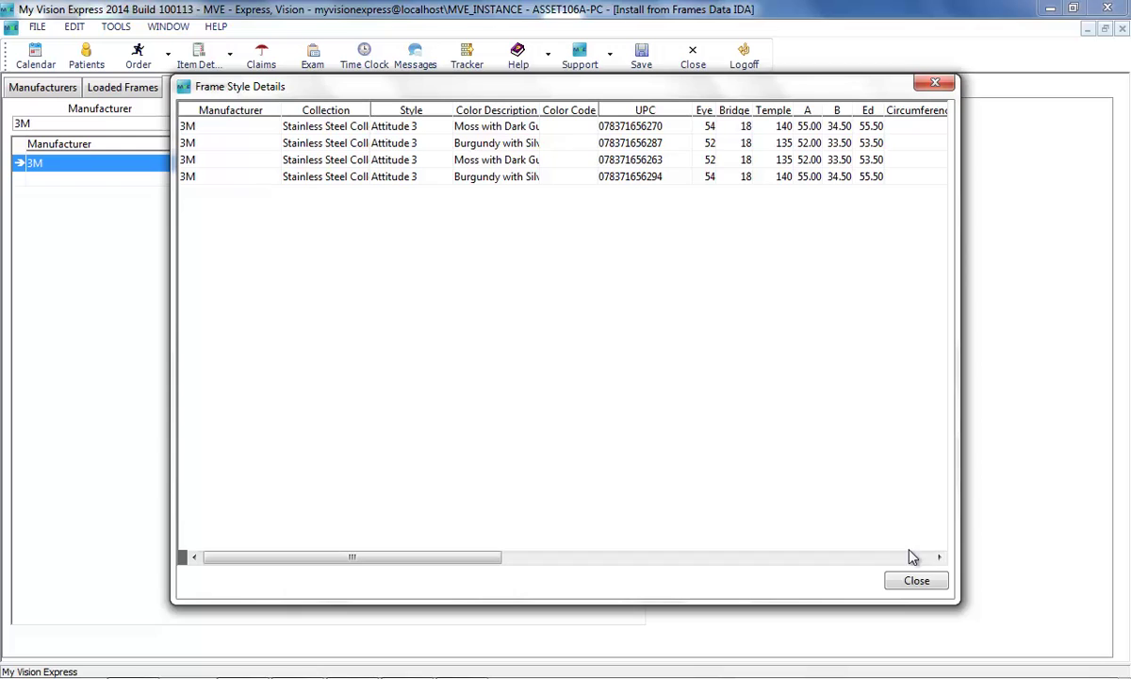
click(919, 584)
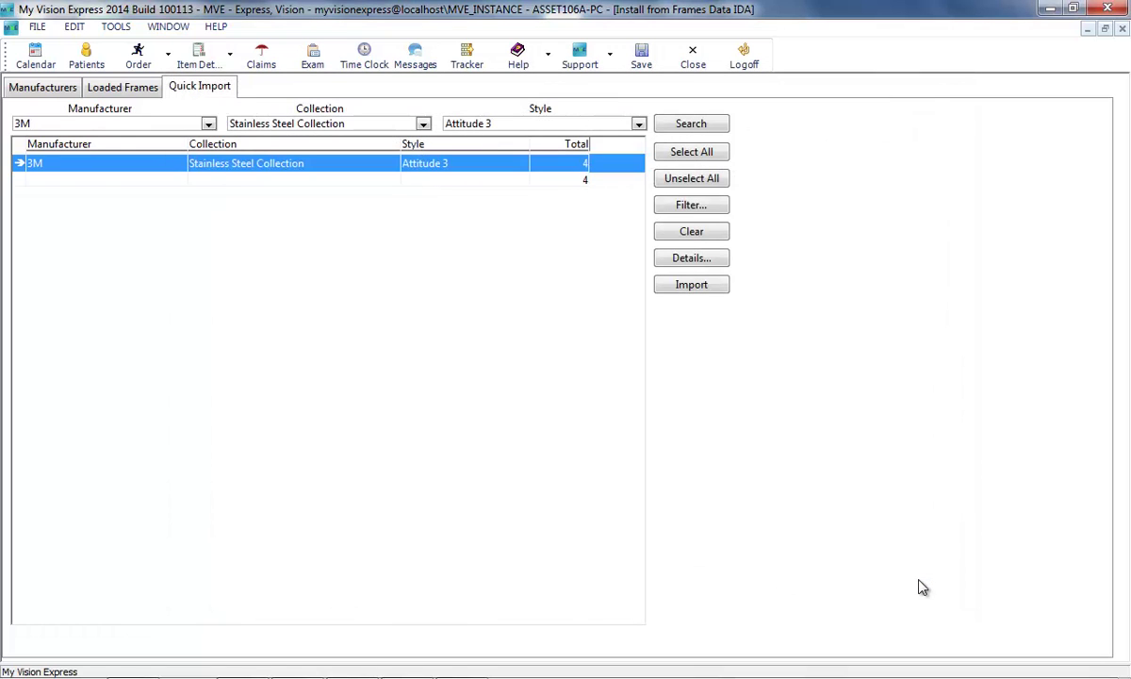
- Import the four Attitude 3 frames, acknowledging the start and success messages
click(688, 288)
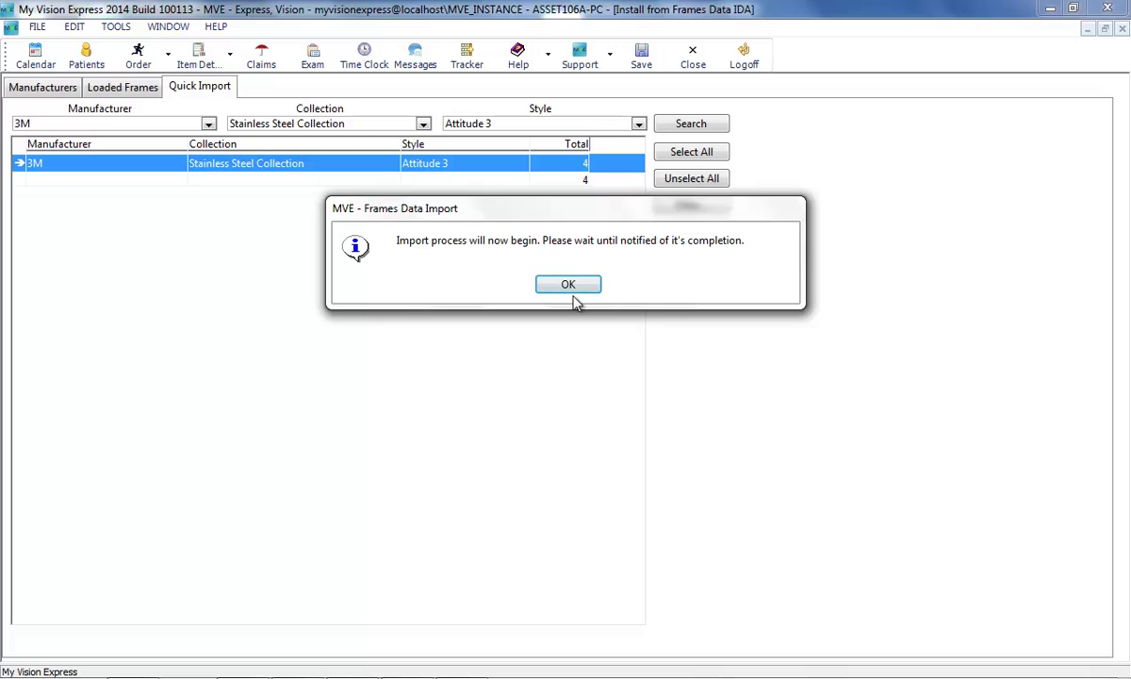
click(575, 287)
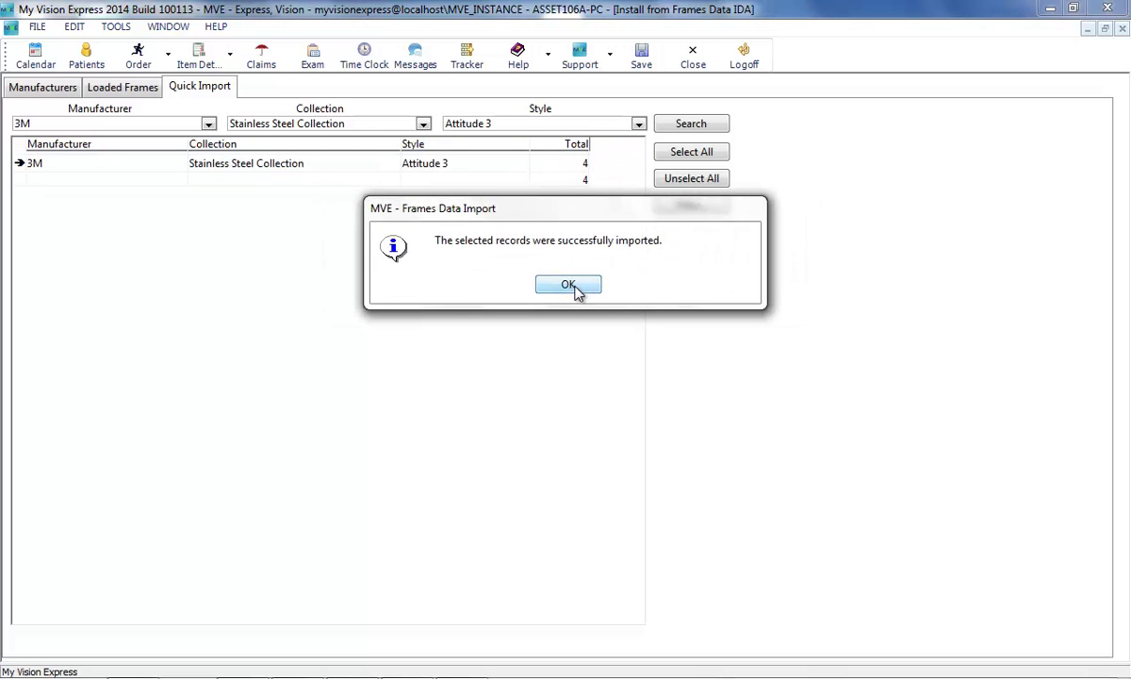
click(570, 284)
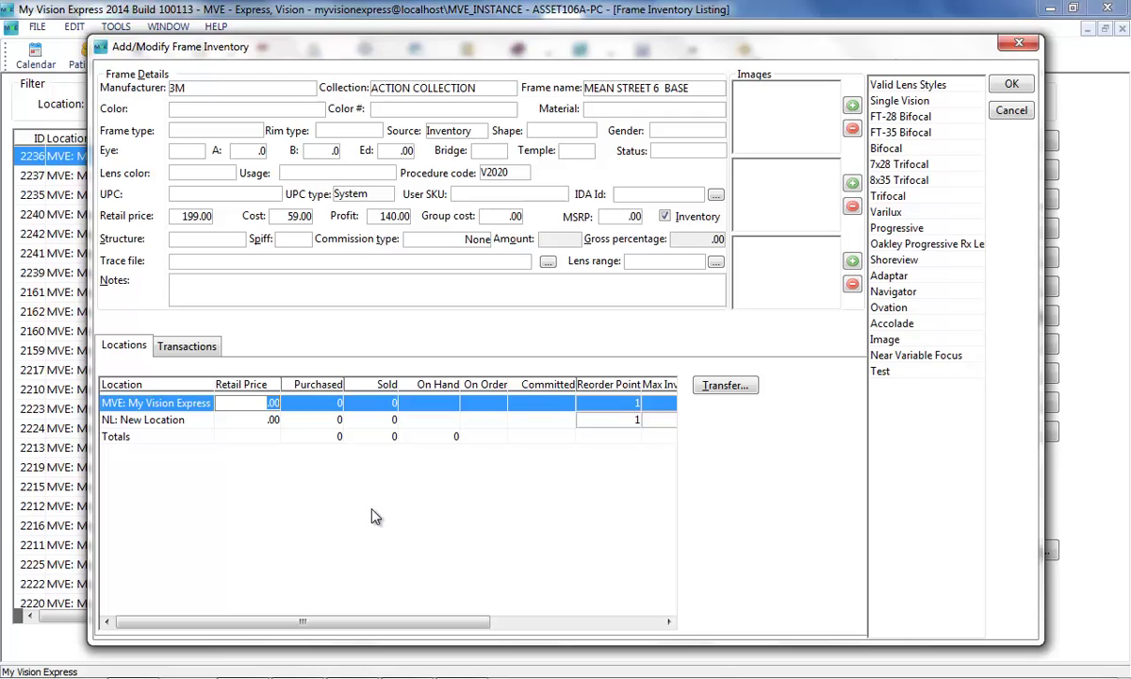
- Start an IDA Id lookup for the record, choosing manufacturer 3M and the Action Collection
click(715, 194)
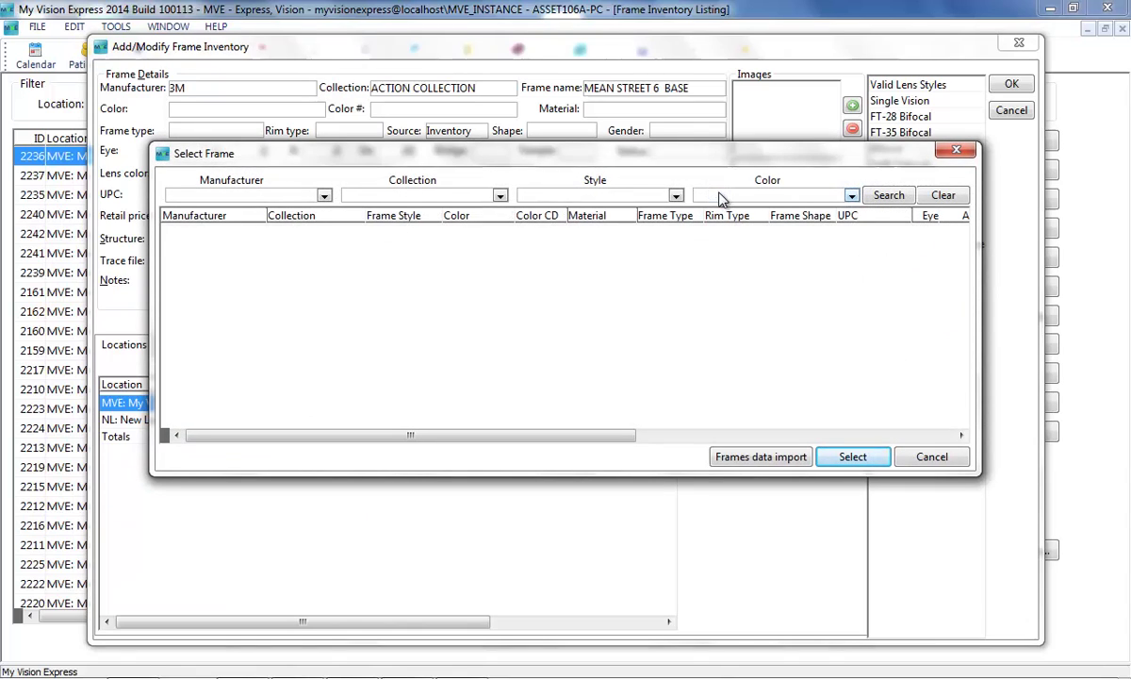
click(323, 195)
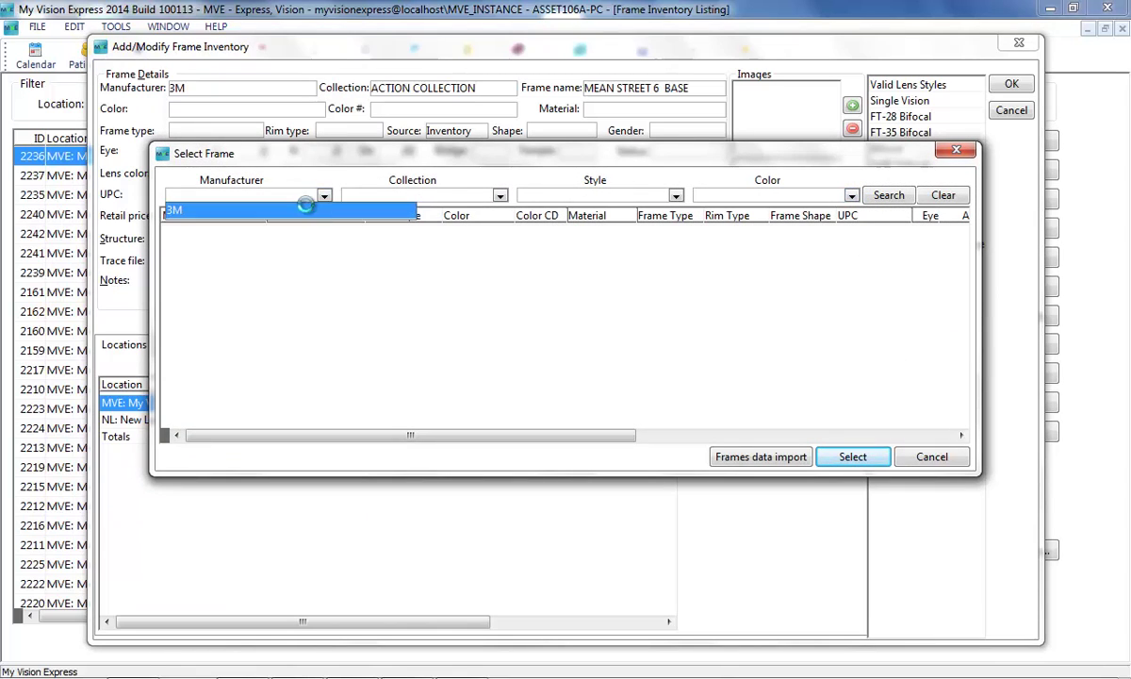
click(301, 211)
click(499, 195)
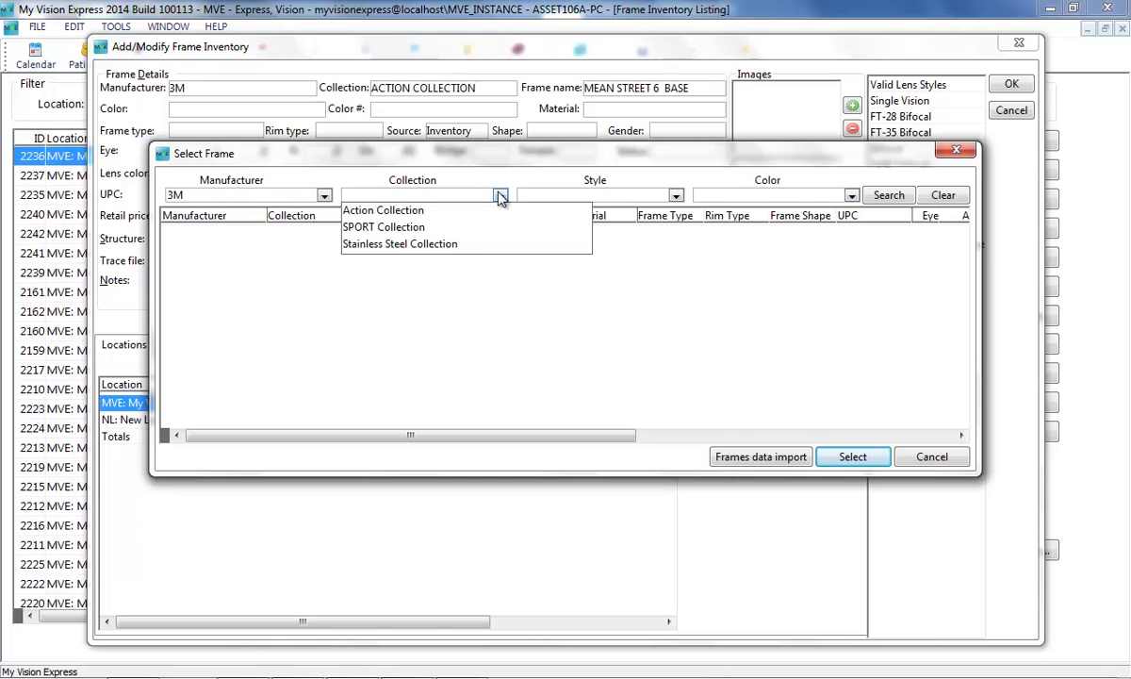
click(443, 208)
- Search the Mean Street 6-Base Gasket style and link its Blue Horizon frame to the record
click(675, 196)
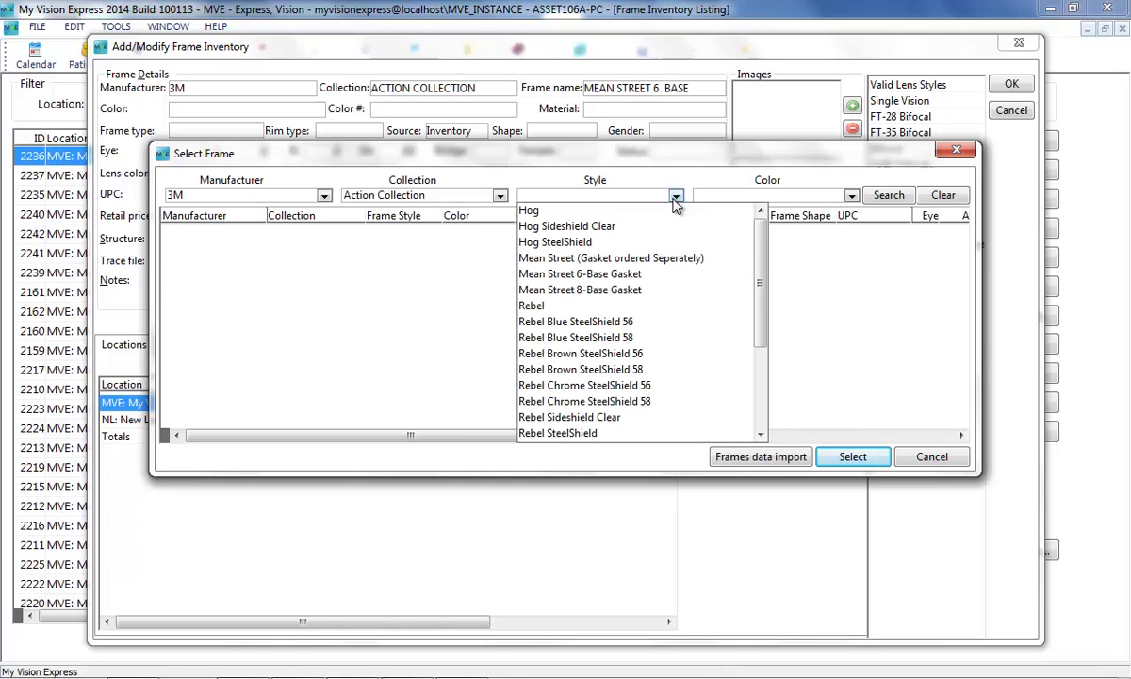
scroll(681, 298, down, 5)
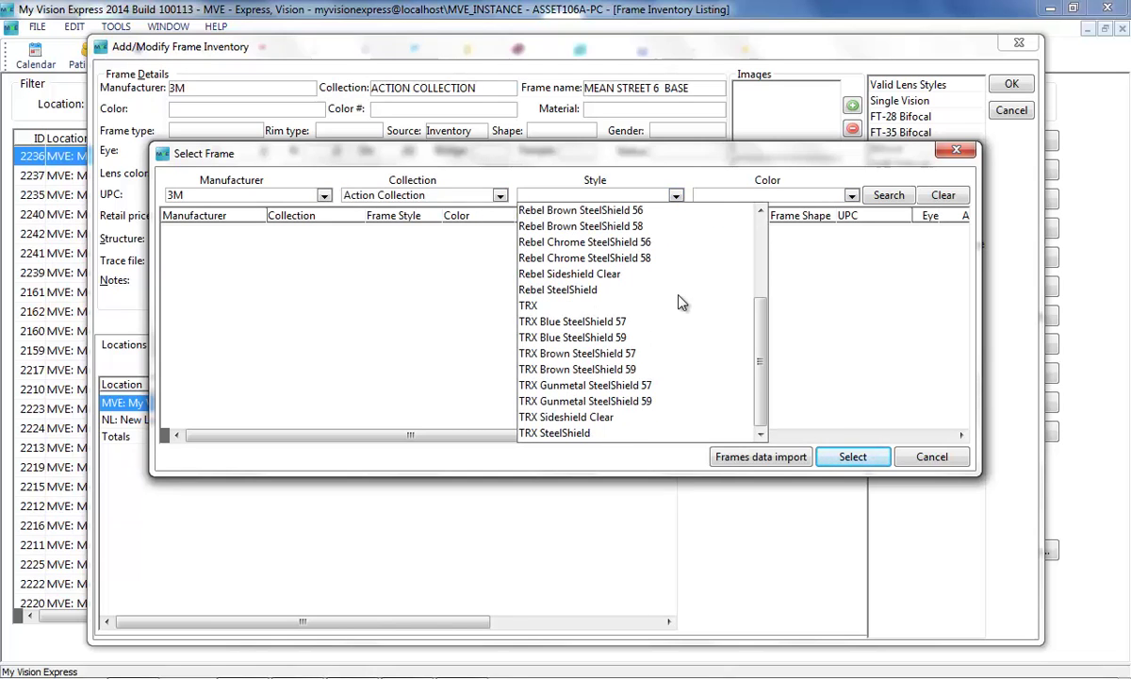
scroll(680, 302, up, 3)
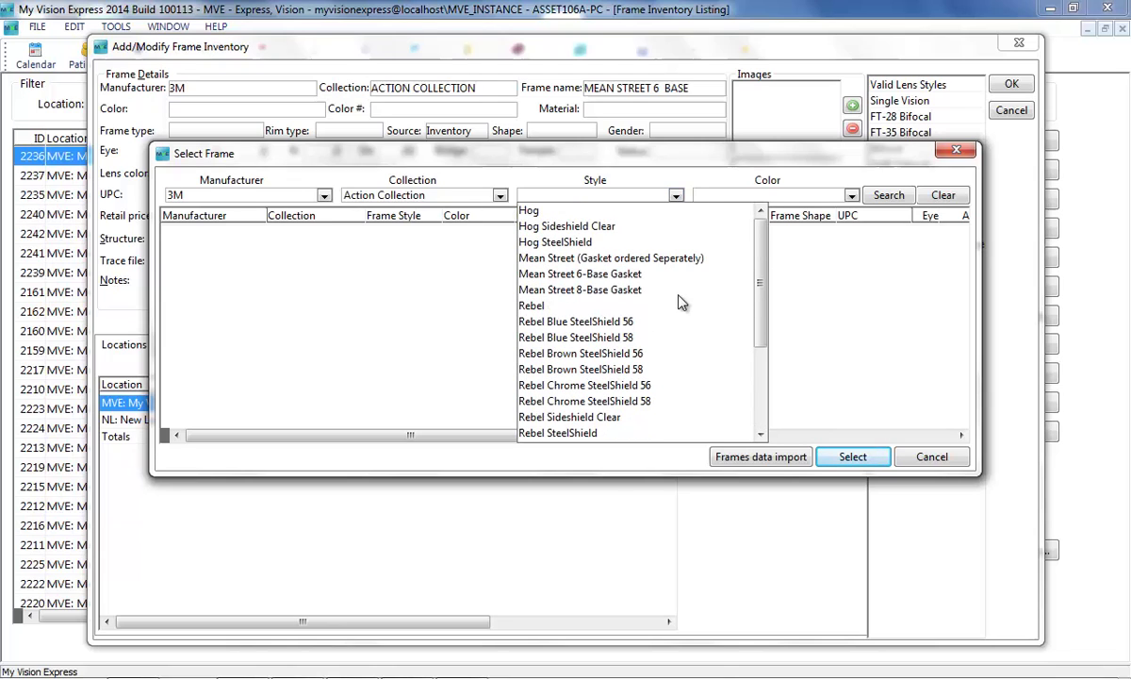
click(654, 274)
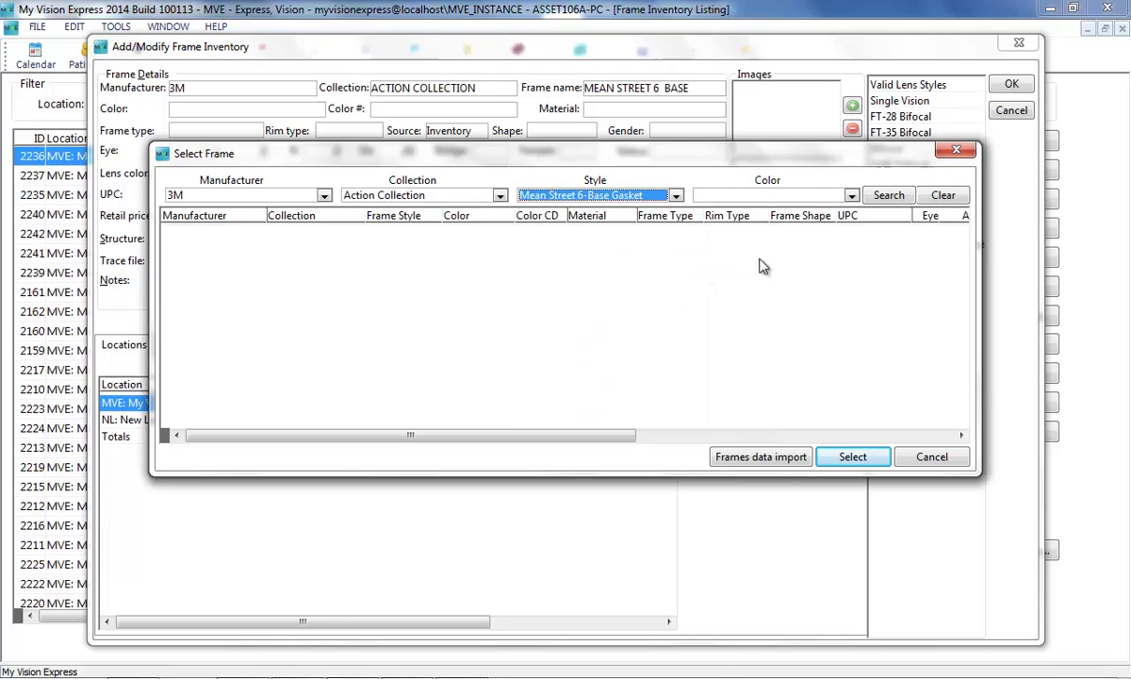
click(887, 199)
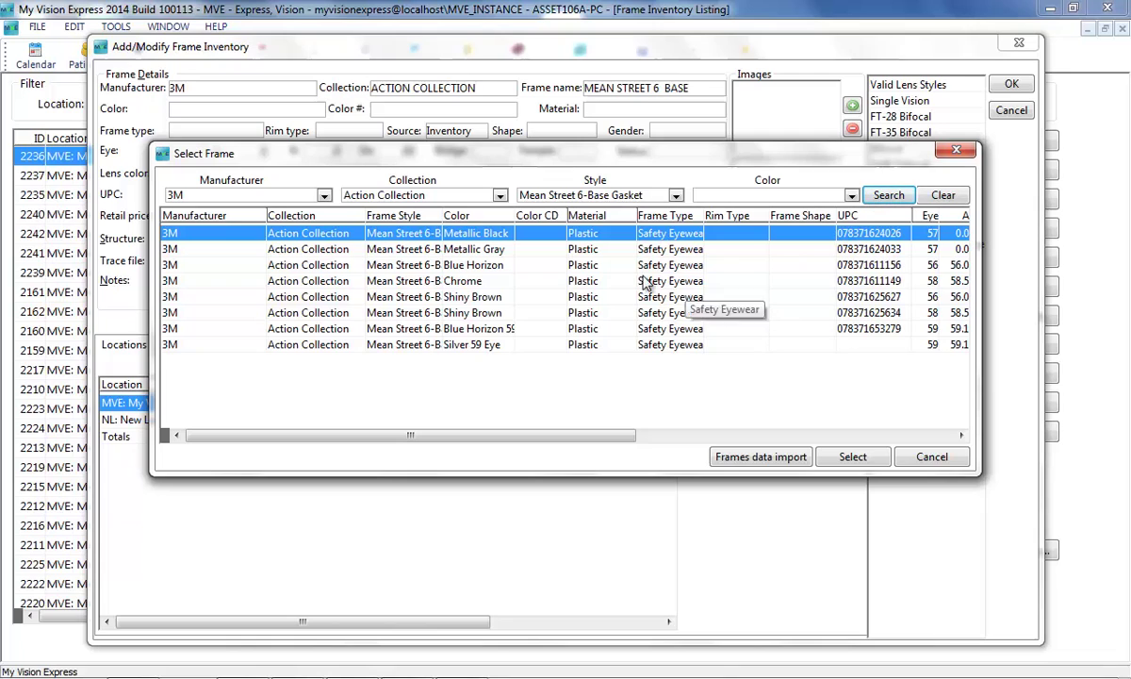
click(498, 269)
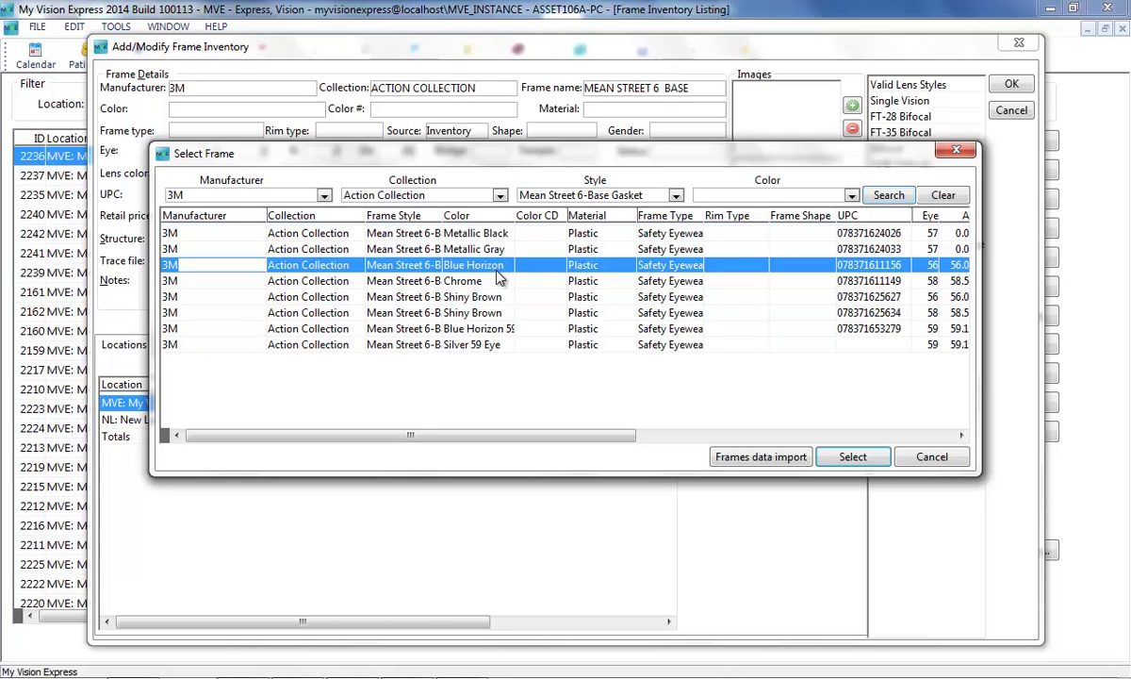
click(850, 458)
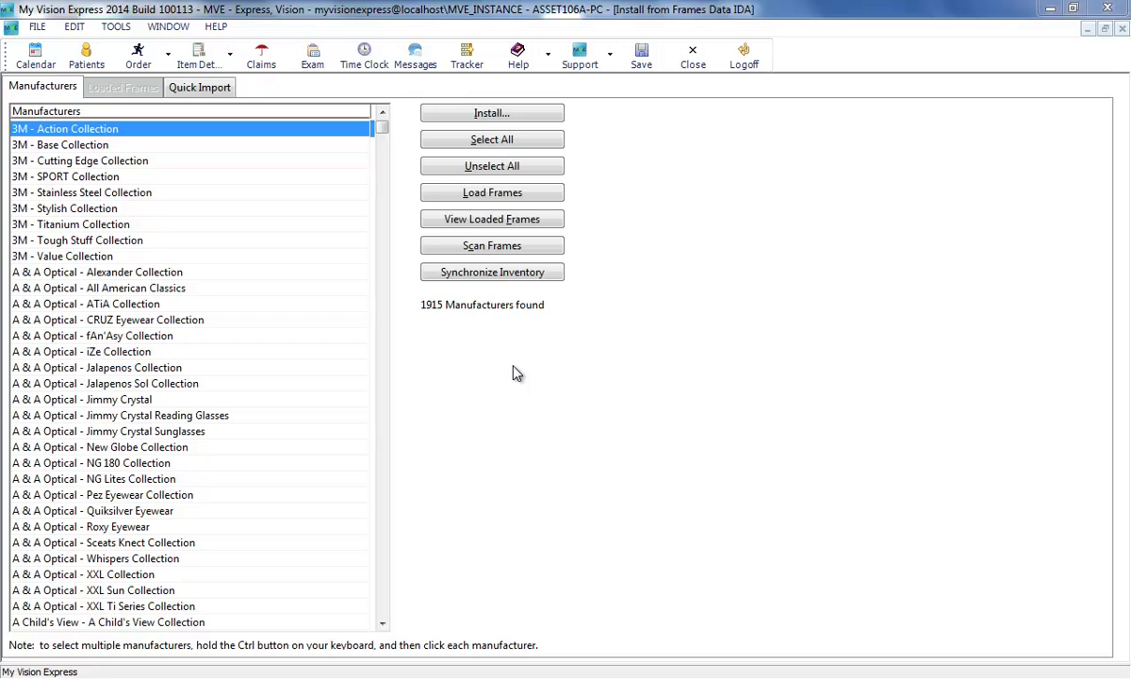
- Synchronize inventory and frame images with FramesDATA, updating 7 records
click(537, 275)
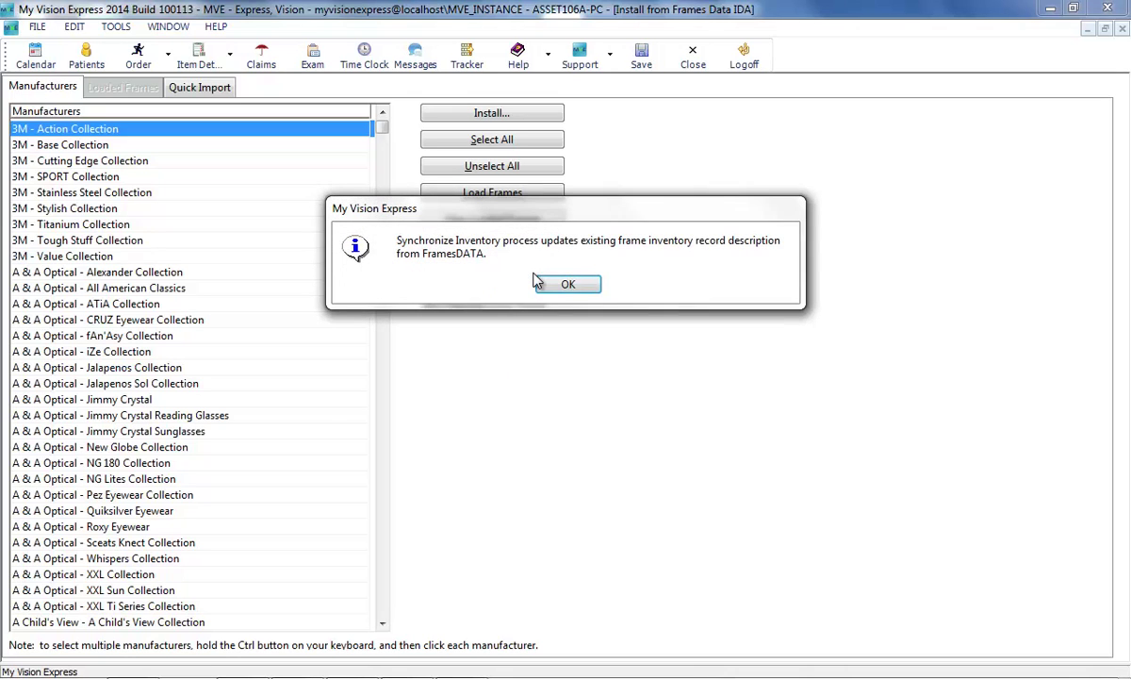
click(561, 285)
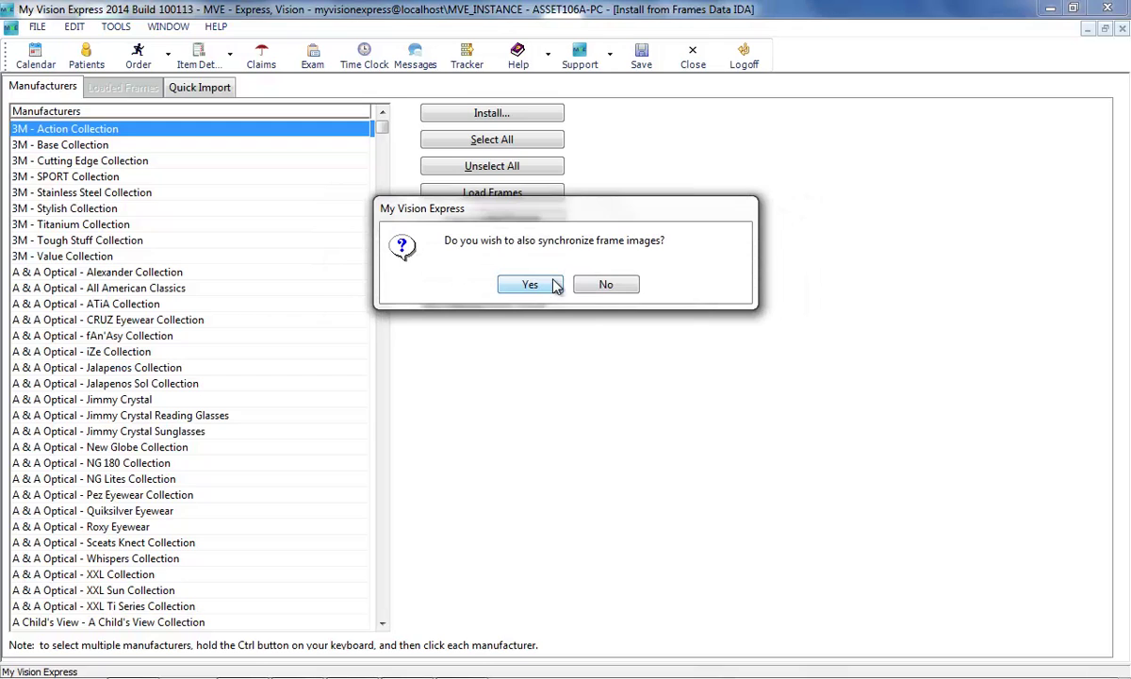
click(529, 284)
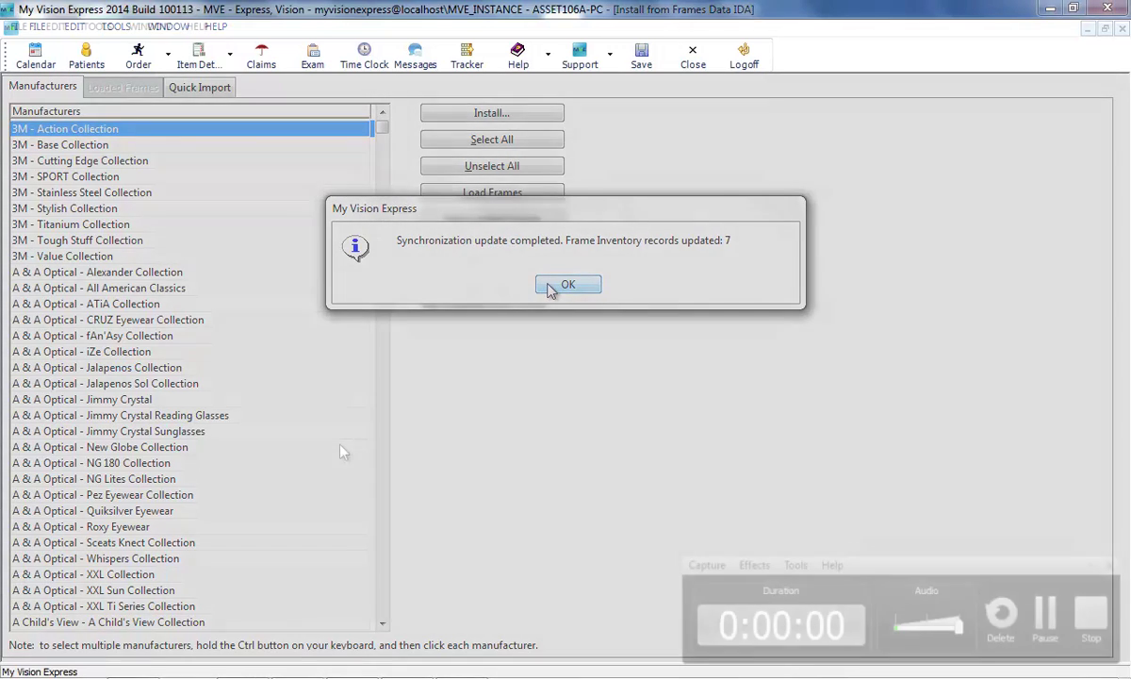
click(556, 286)
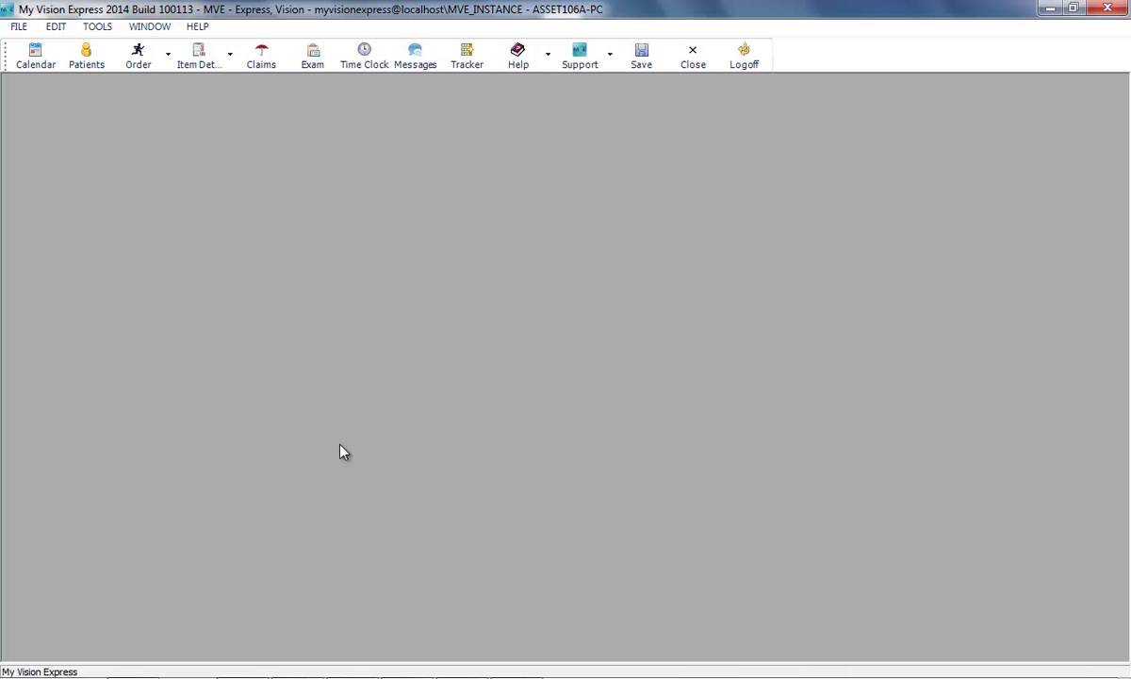
- Open Receiving from File > Inventory > Transactions
click(15, 26)
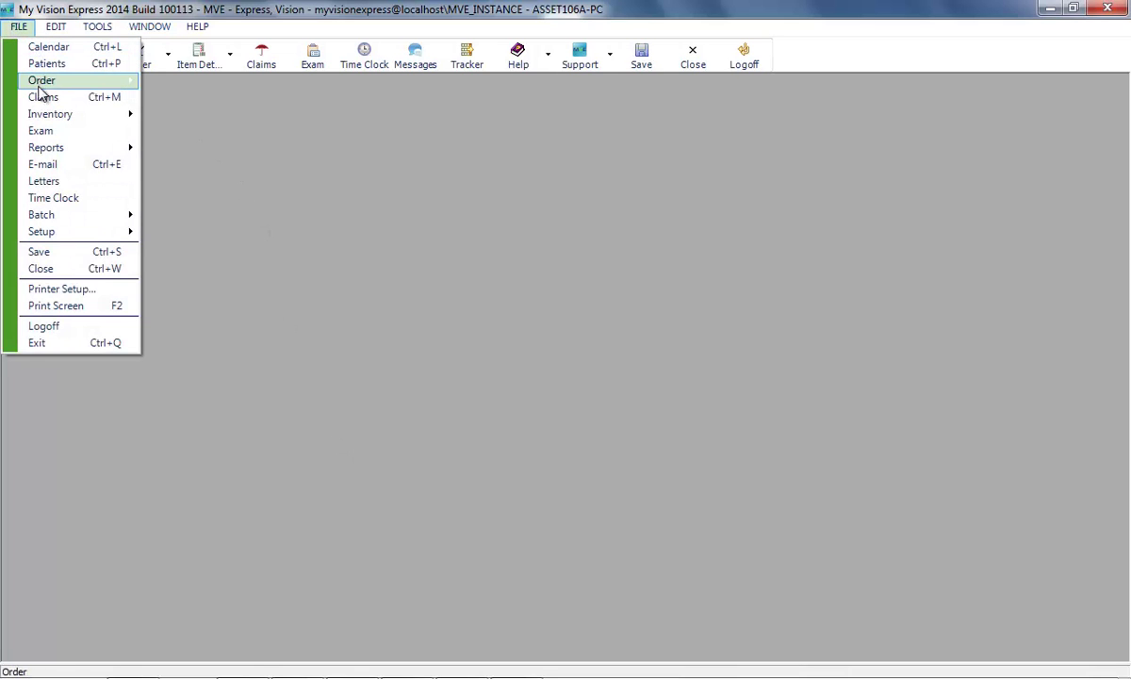
mouse_move(92, 121)
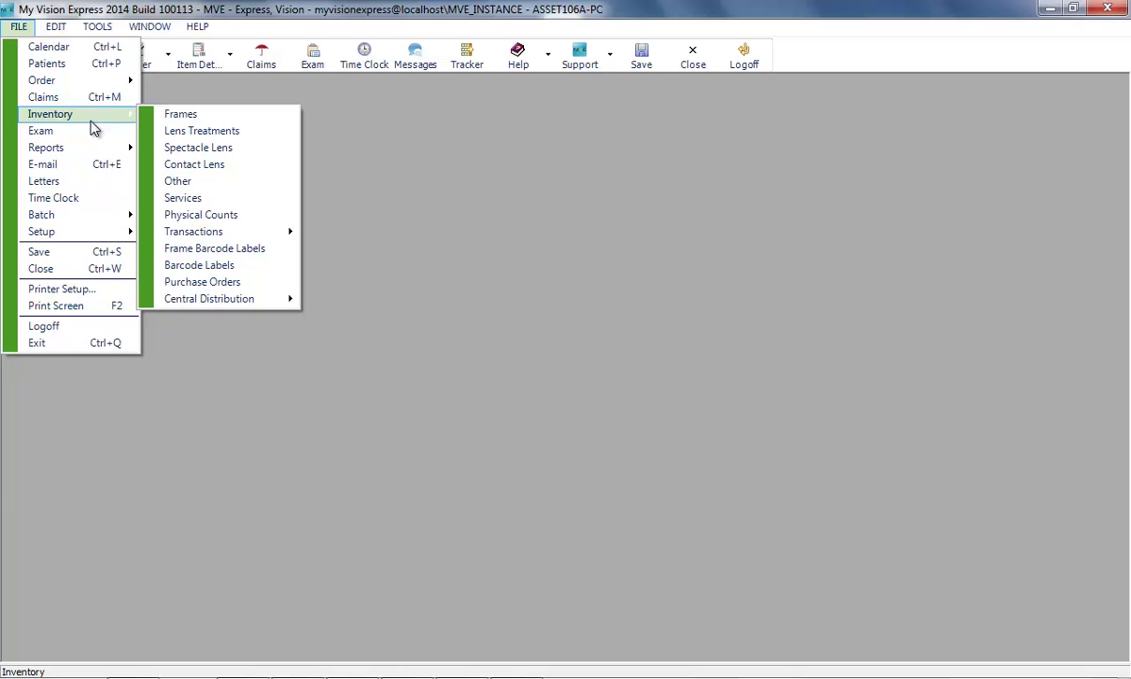
mouse_move(254, 235)
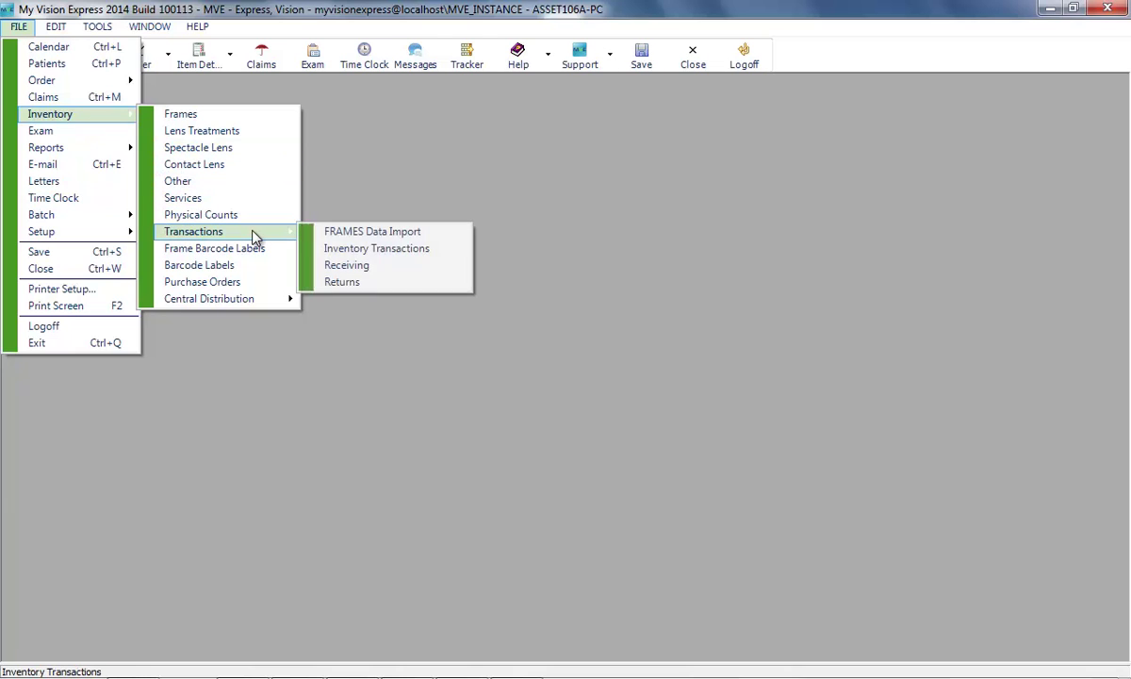
click(350, 266)
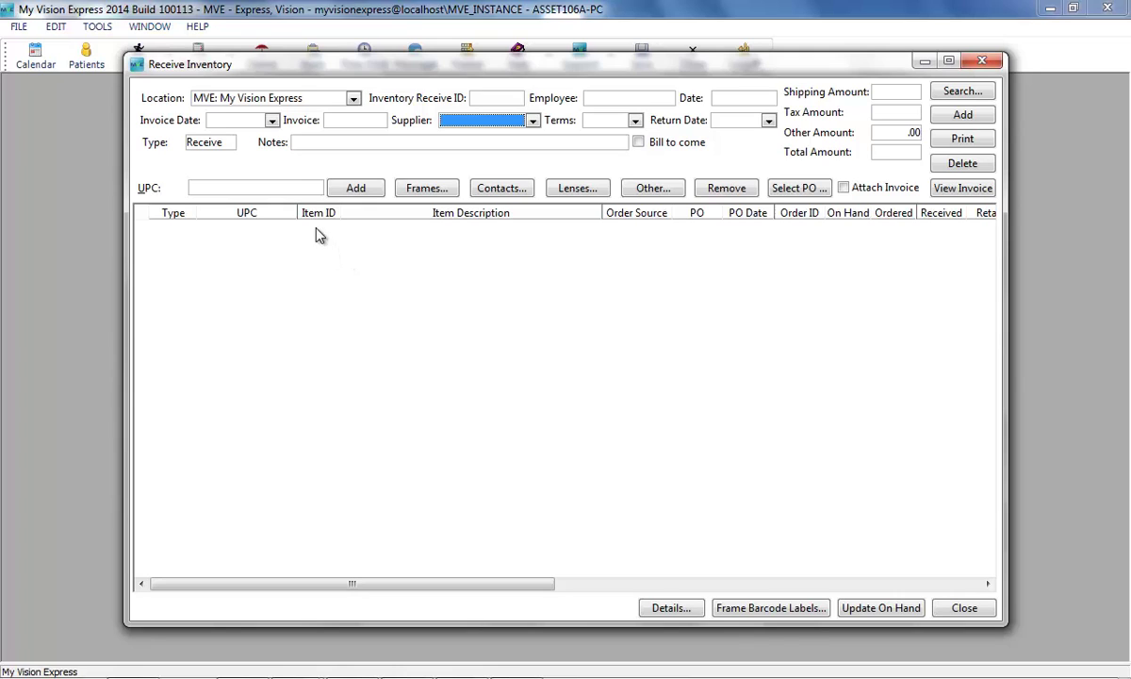
click(305, 192)
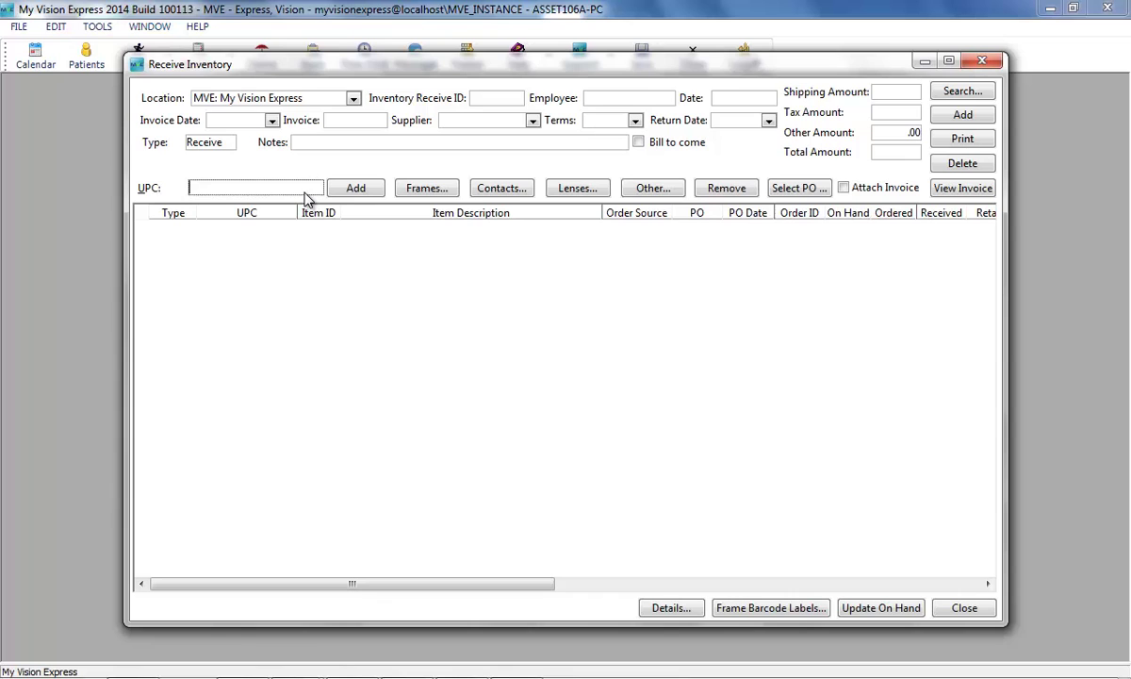
text(800414373475)
key(Return)
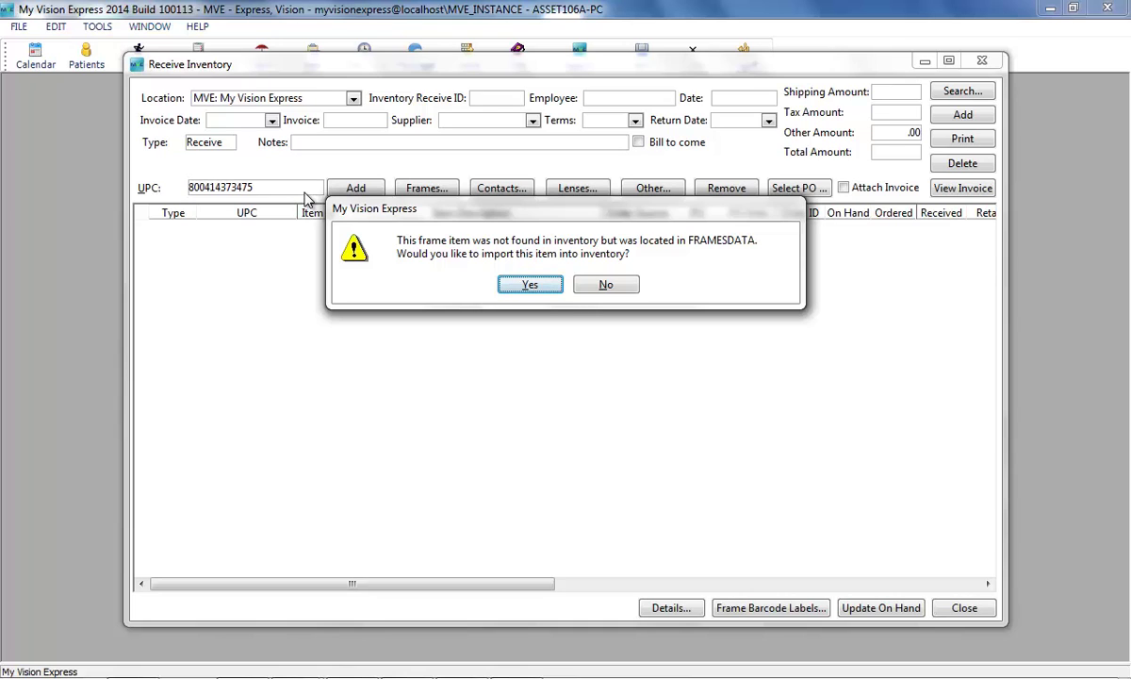
click(515, 290)
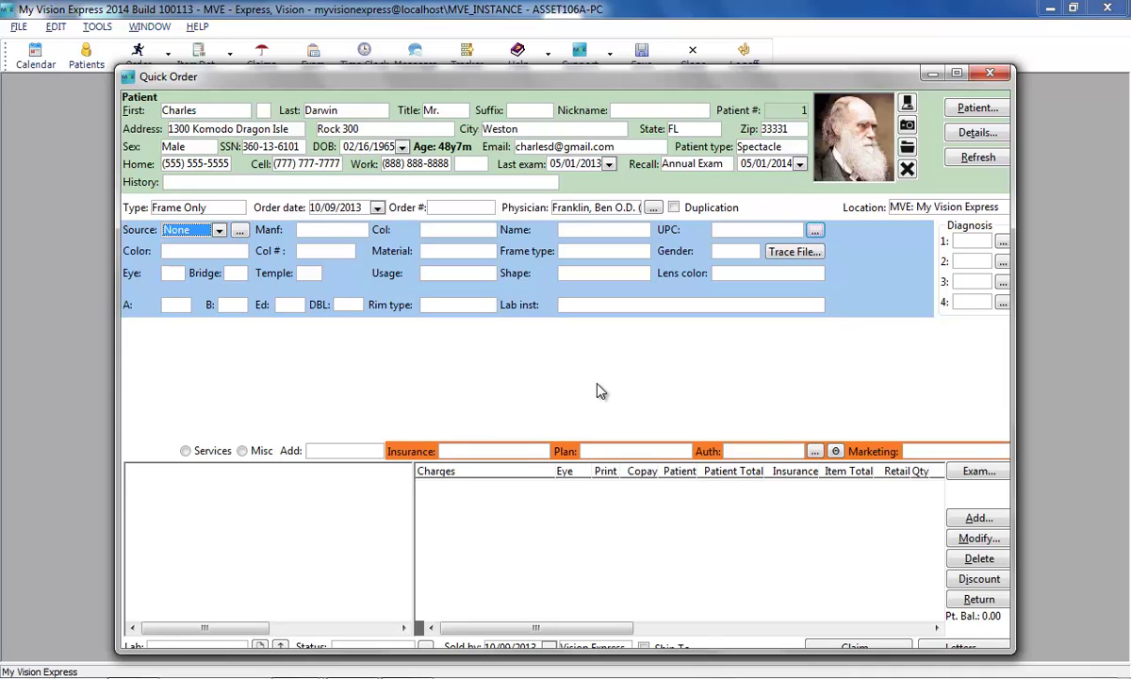
- From the Quick Order UPC lookup, open the FramesDATA search for frames not in inventory
click(815, 236)
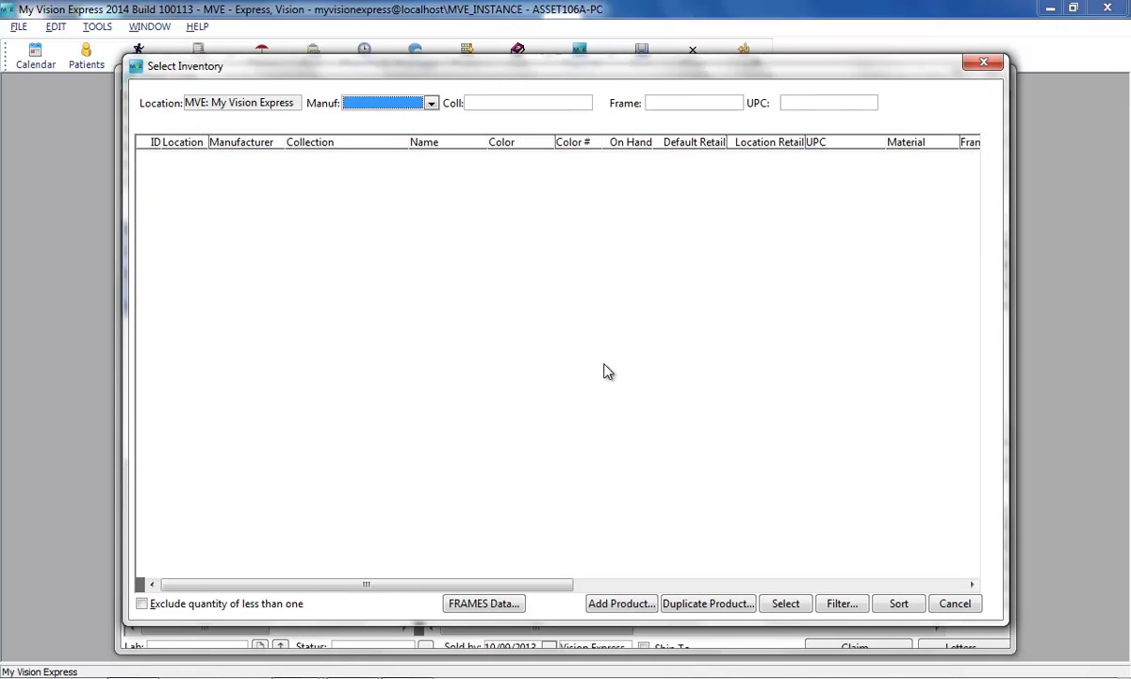
click(483, 604)
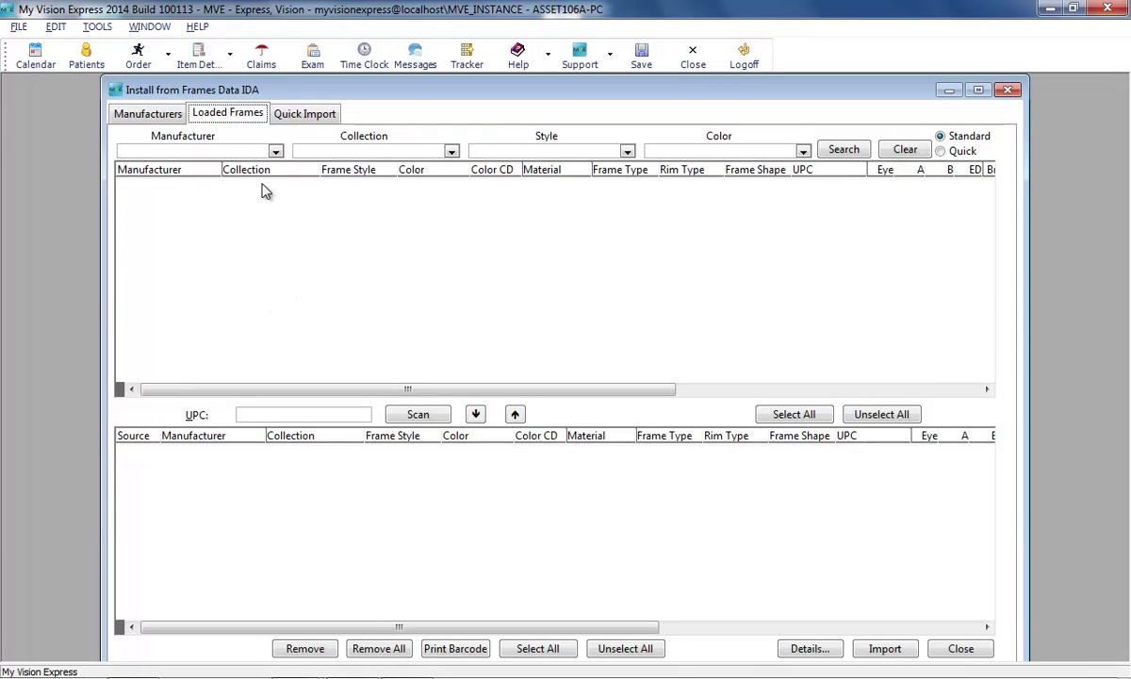
- Search loaded frames for Allure Eyewear's 'O' by Oscar de la Renta Ladies Optical collection
click(274, 152)
click(270, 168)
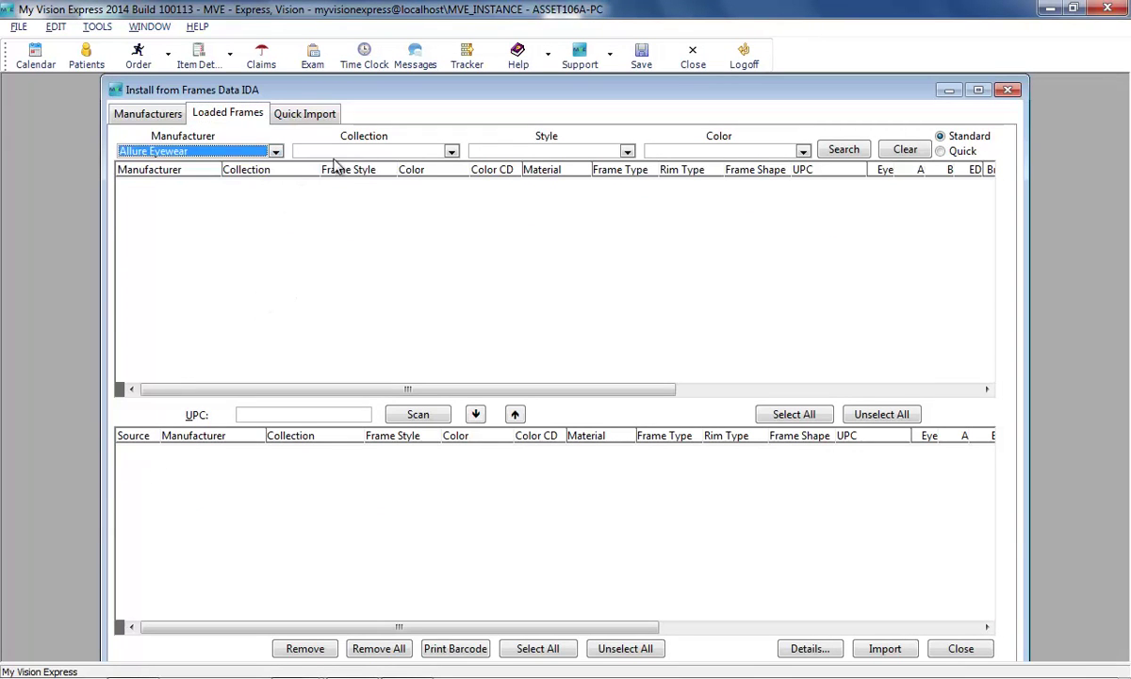
click(451, 152)
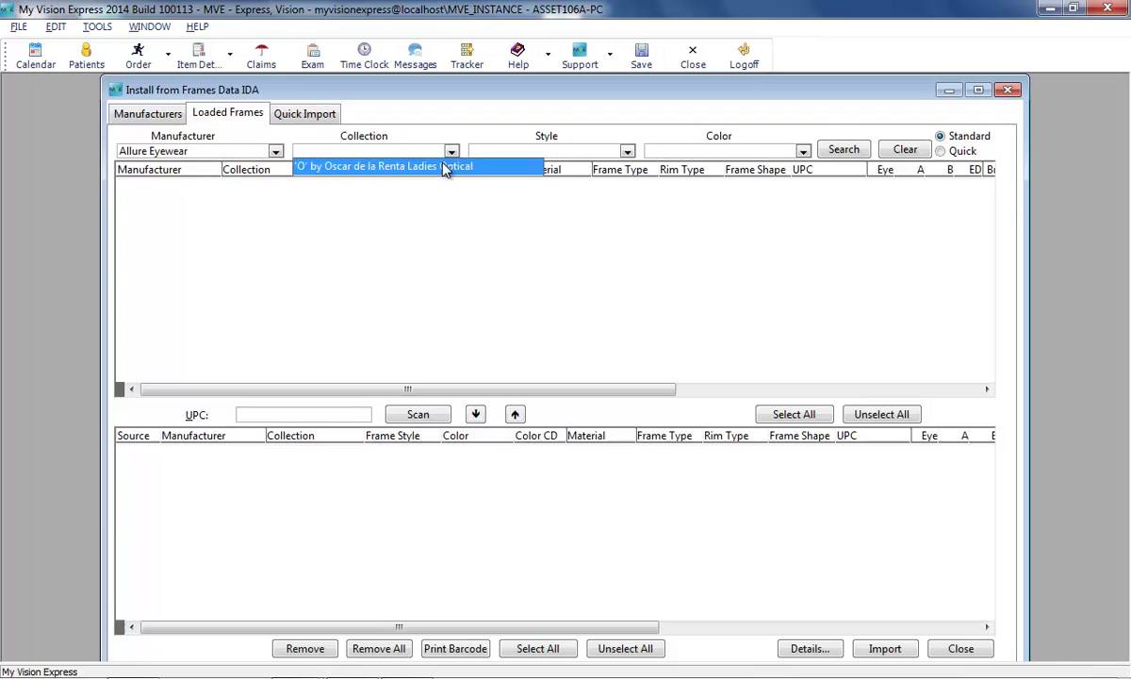
click(446, 168)
click(844, 151)
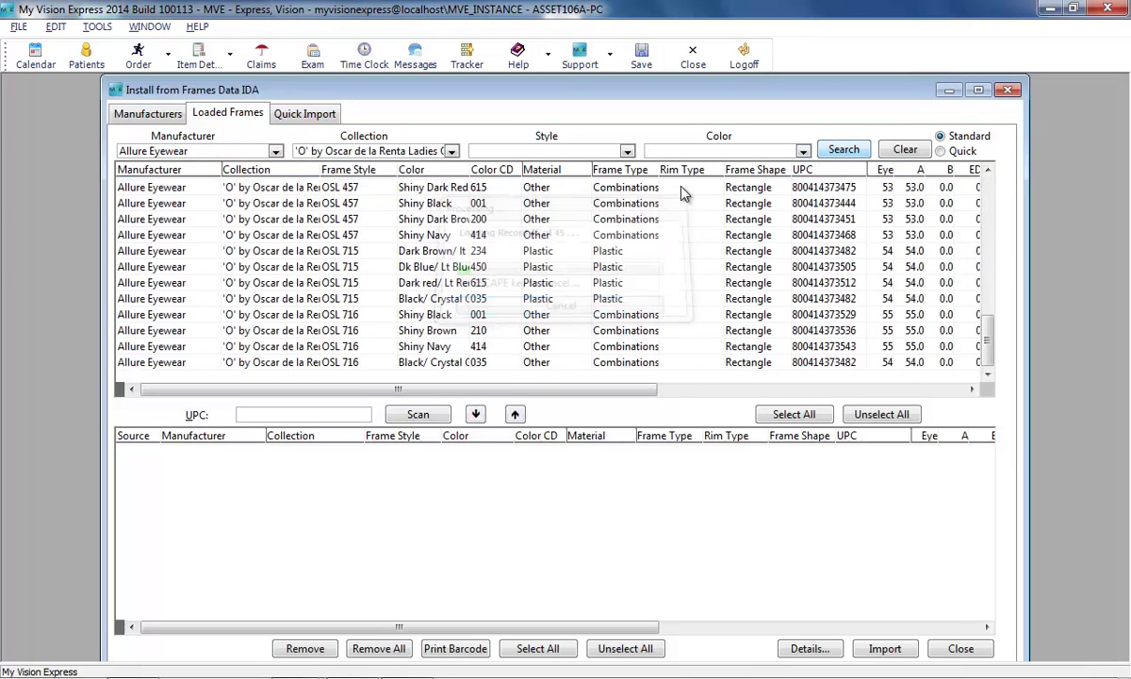
- Import the Shiny Navy OSL 457 frame into inventory without printing barcodes
click(433, 235)
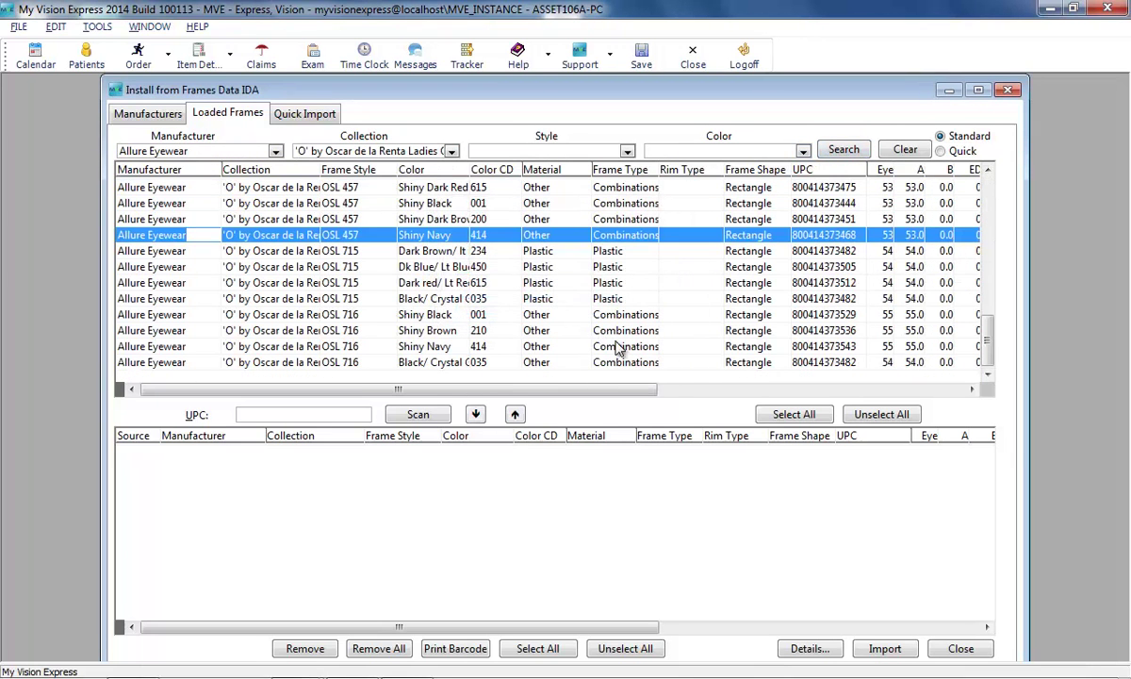
click(475, 415)
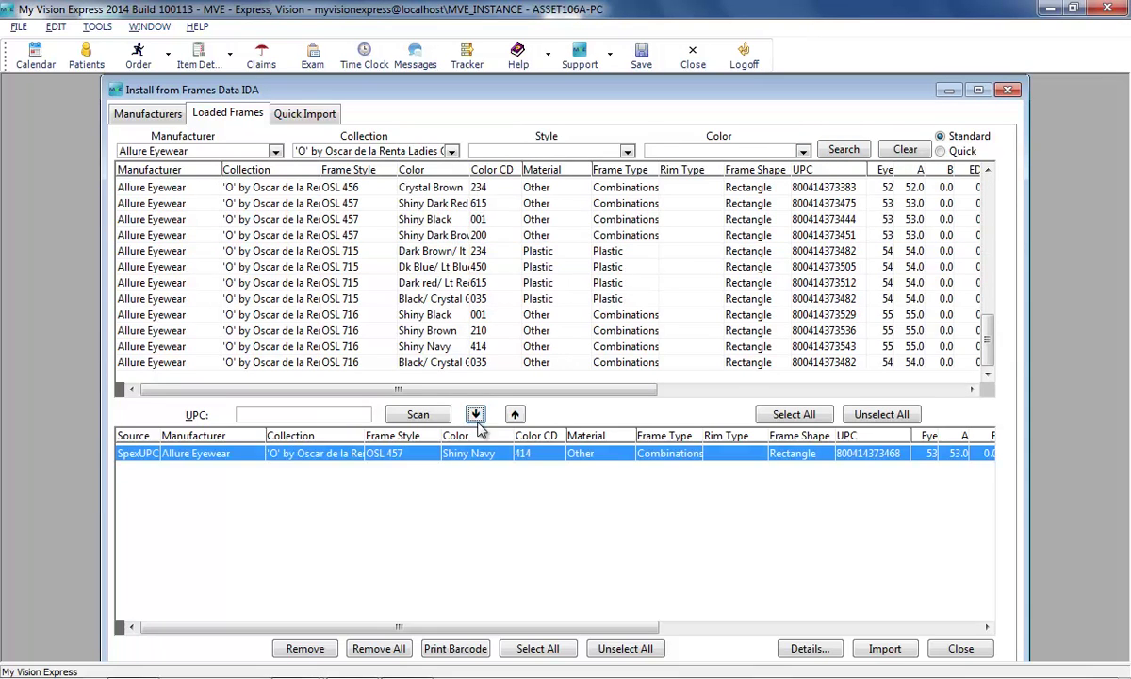
click(884, 649)
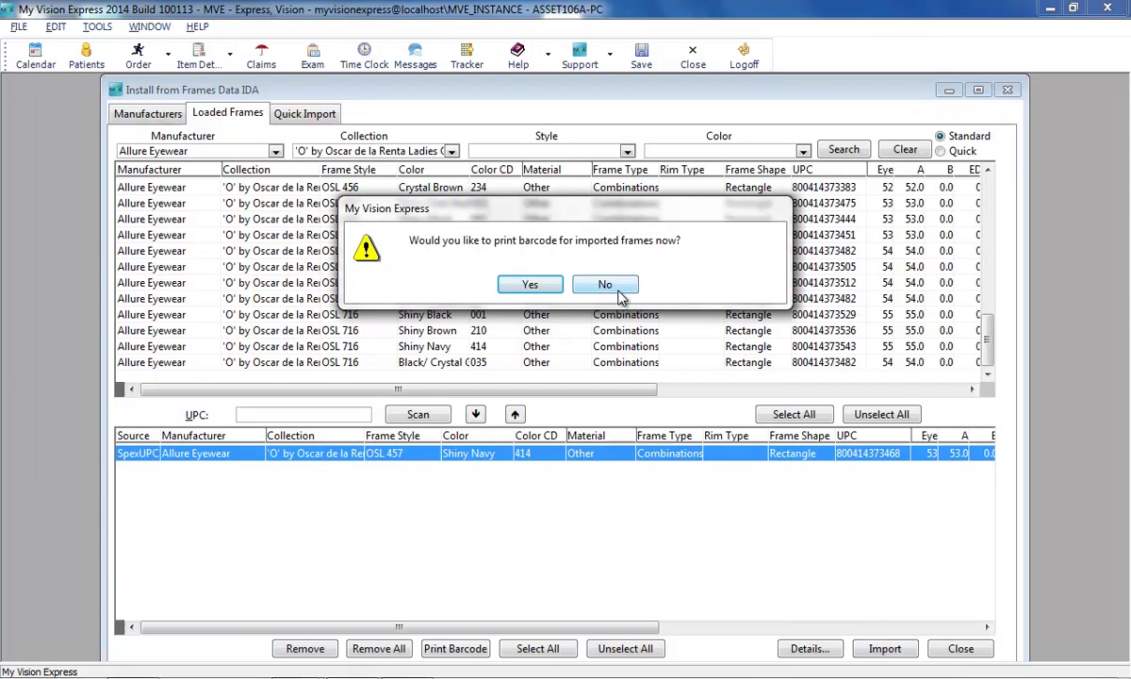
click(605, 284)
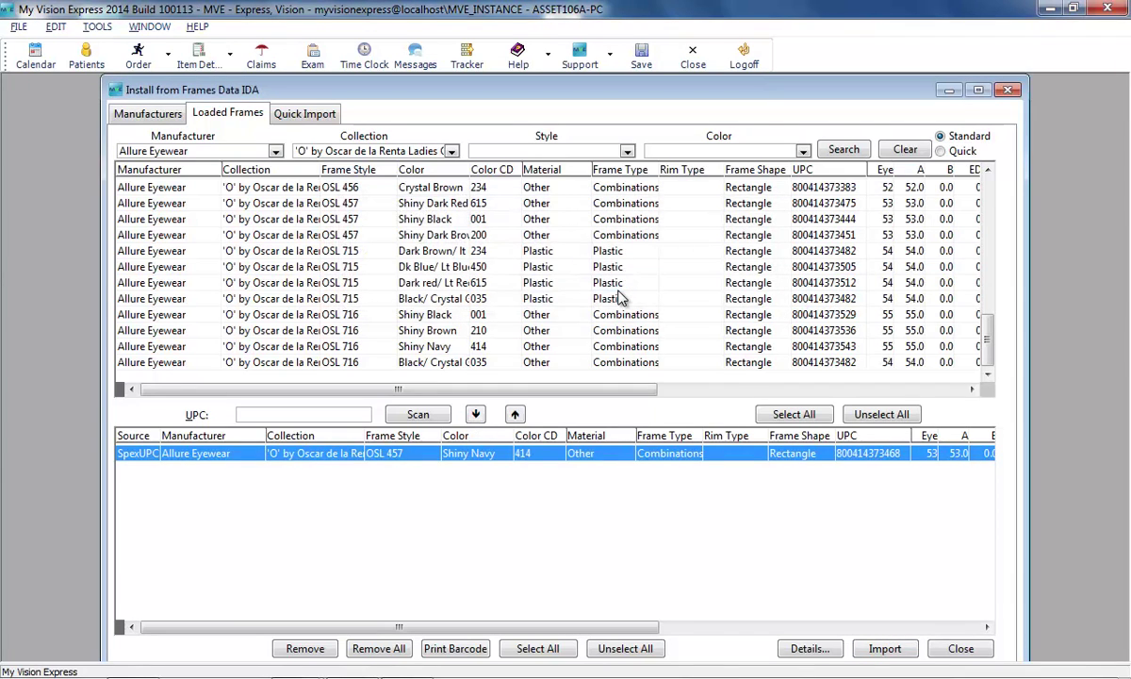
- Close Frames Data and add the Allure Eyewear OSL 457 Shiny Navy frame from inventory, charging 188.67
click(1007, 90)
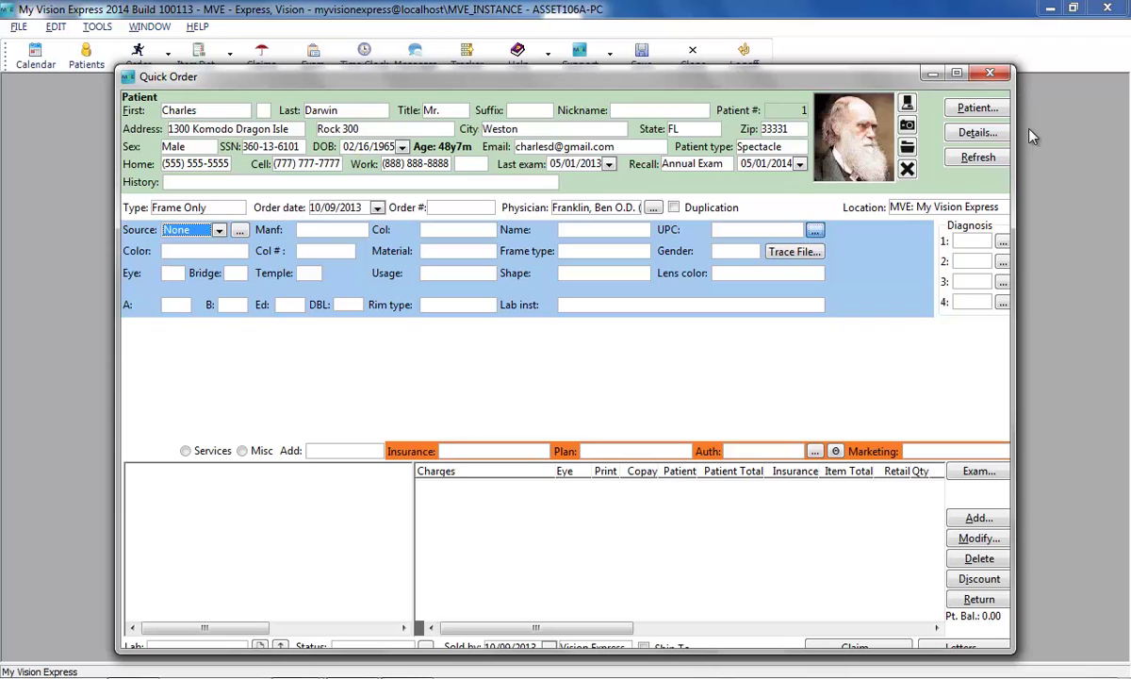
click(815, 230)
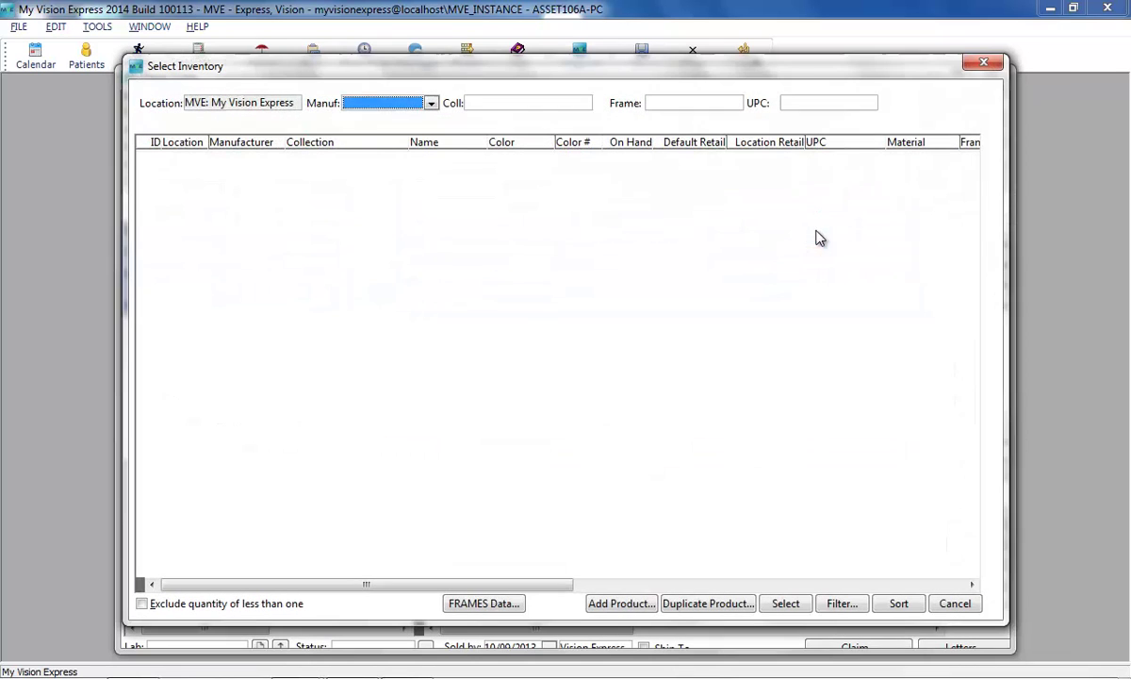
click(431, 104)
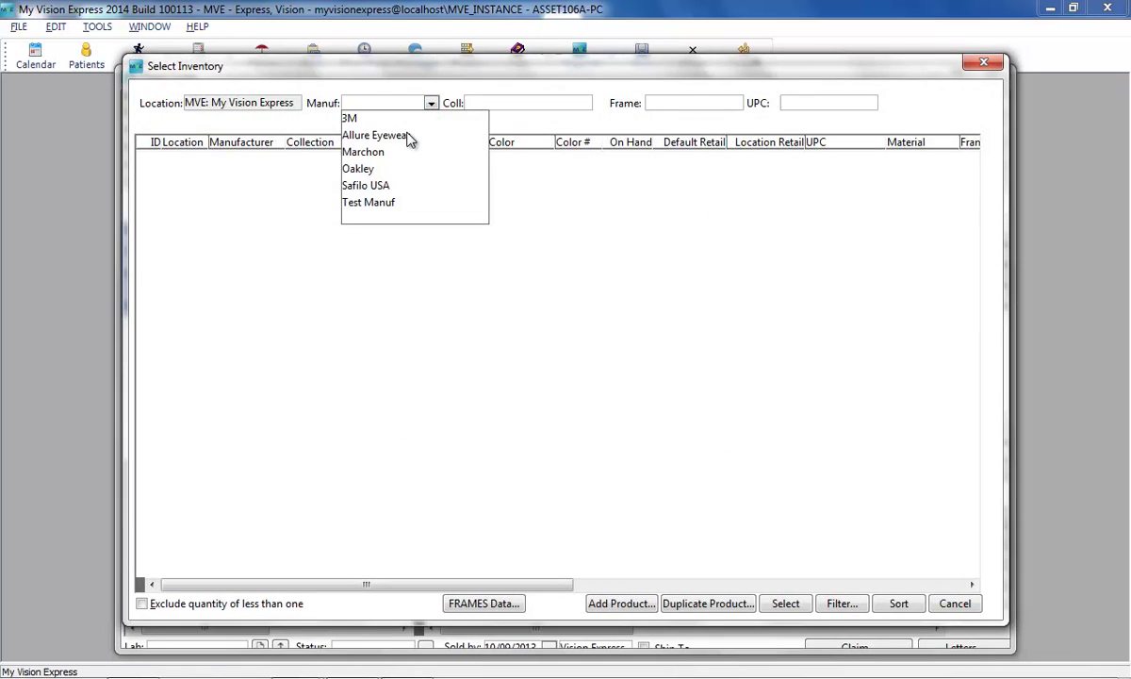
click(410, 140)
double_click(527, 163)
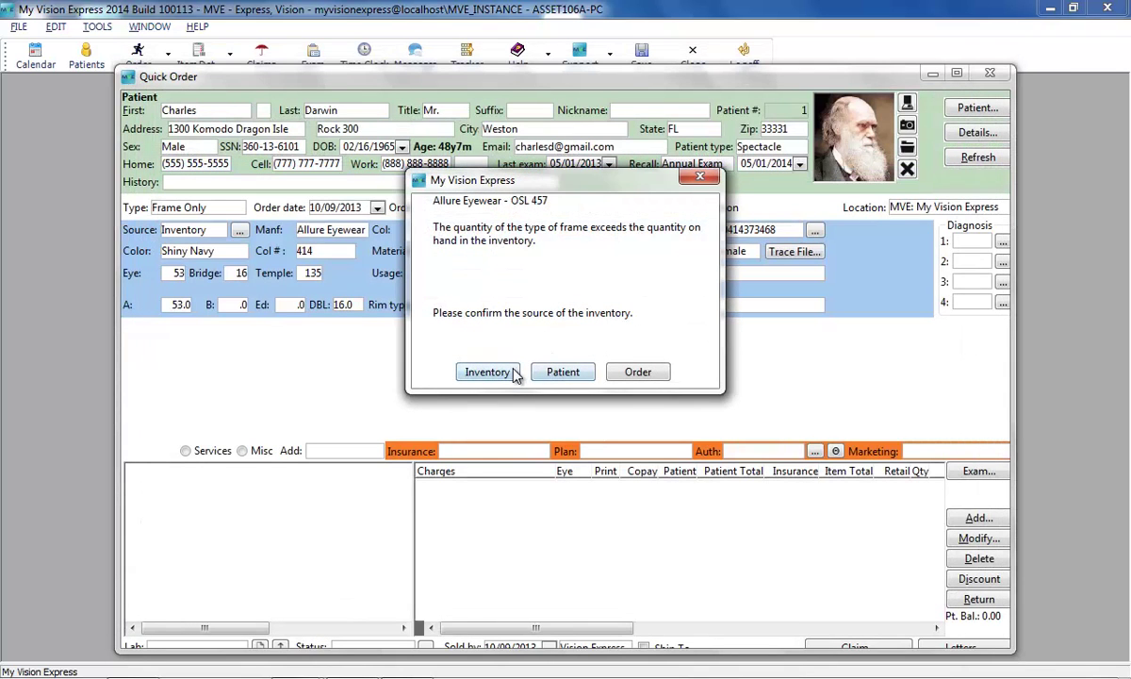
click(514, 373)
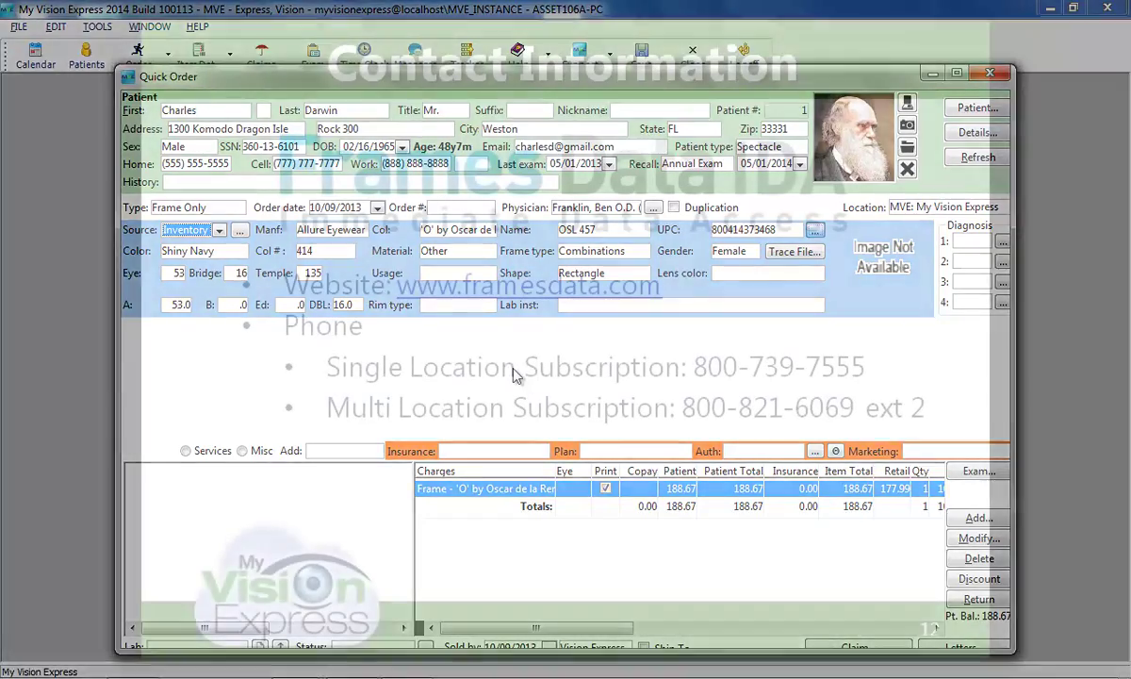